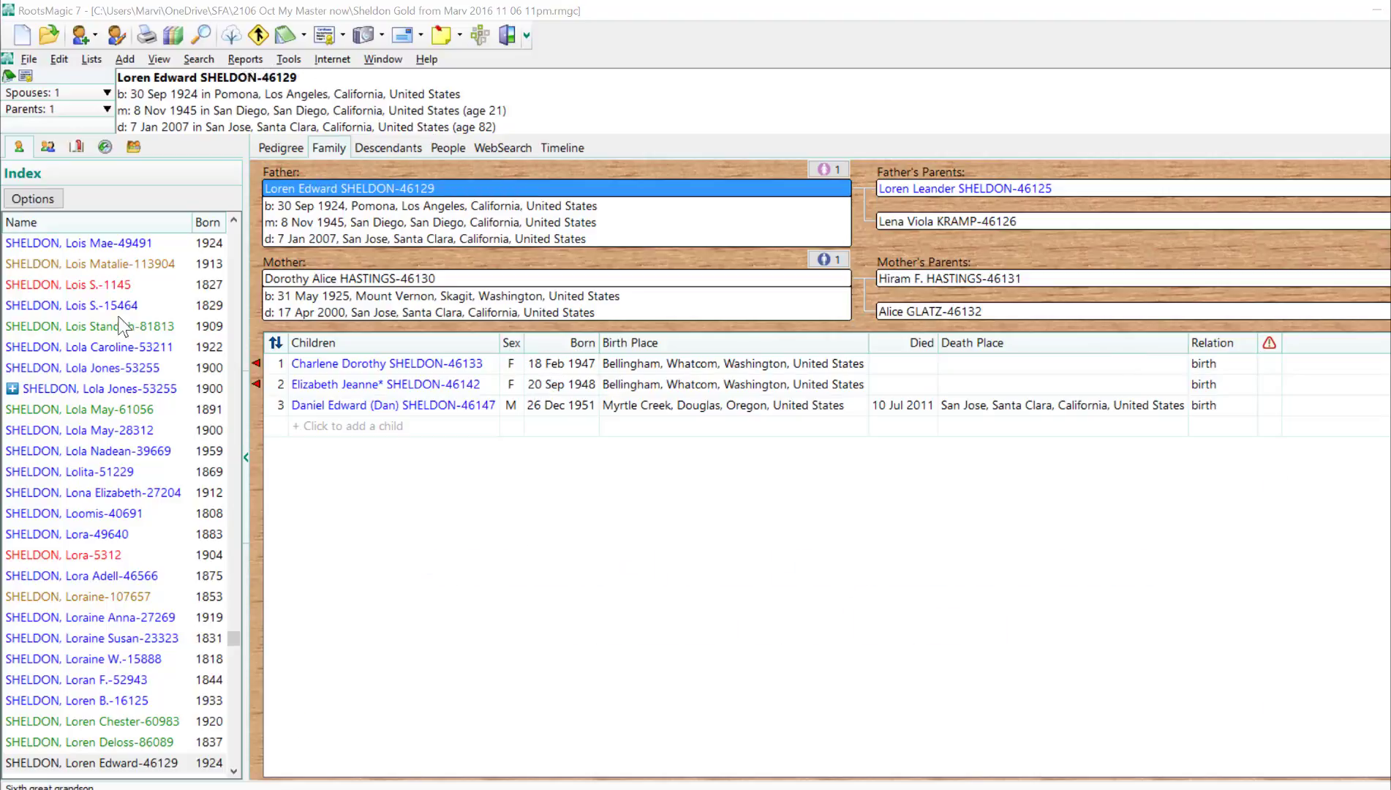
- Generate a Fact List report of everyone with more than one Death fact
left_click(246, 59)
left_click(268, 209)
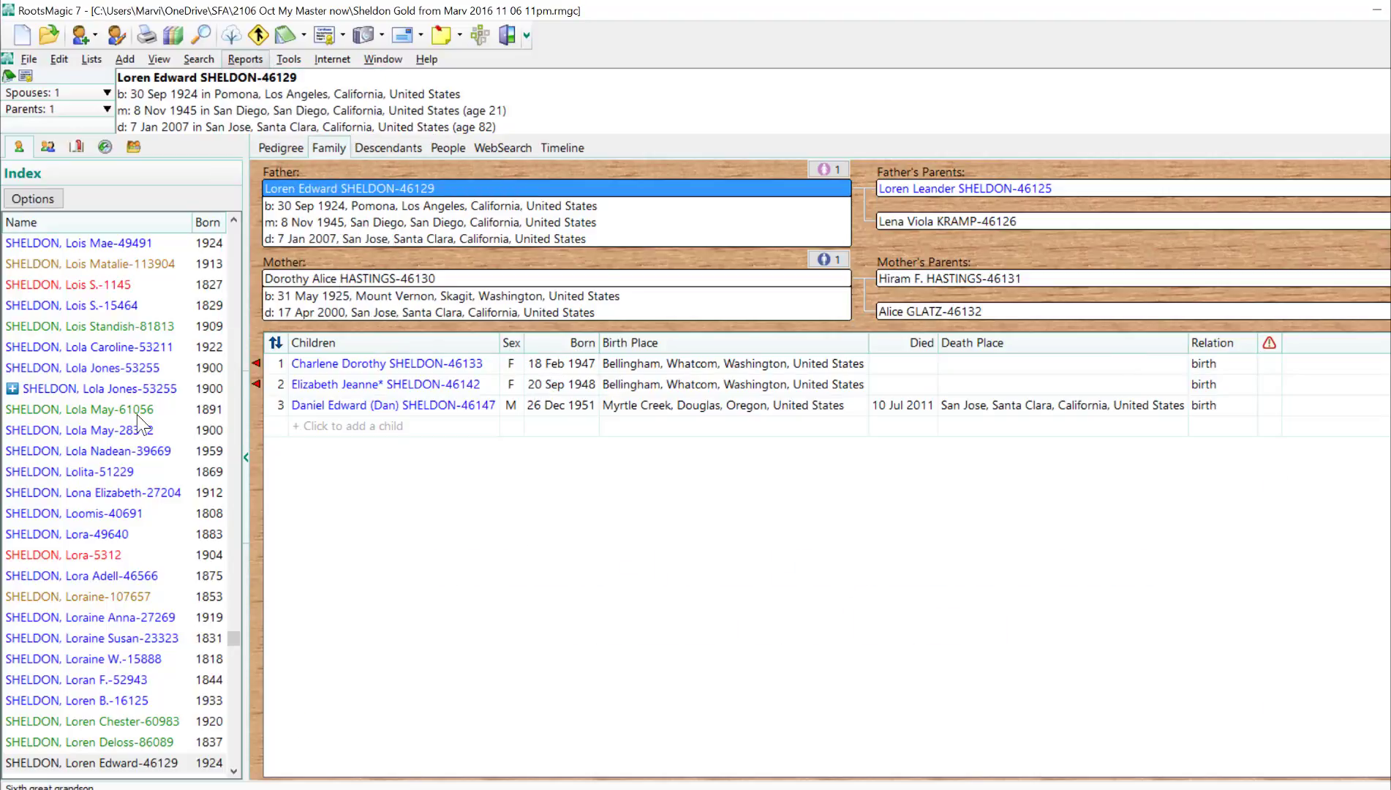
left_click(695, 426)
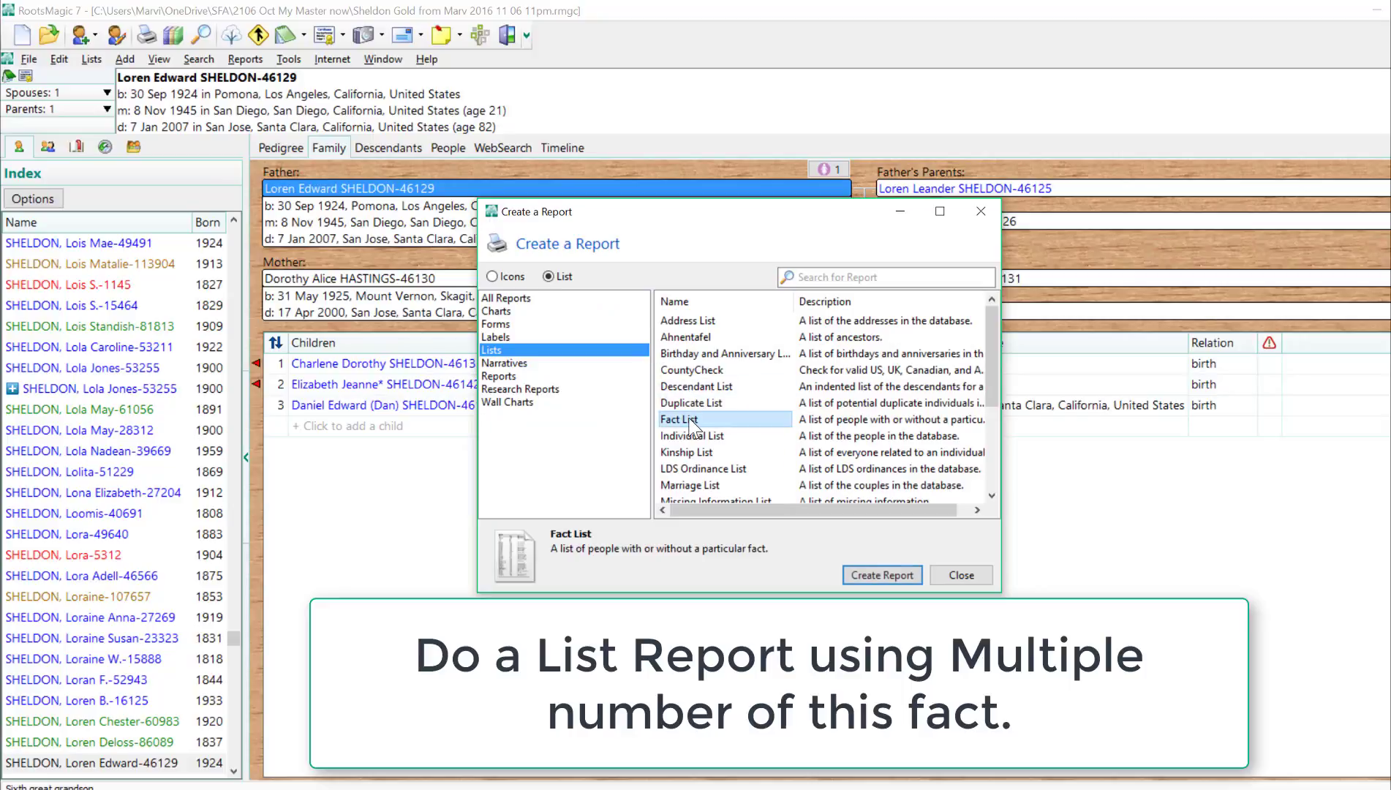
left_click(867, 575)
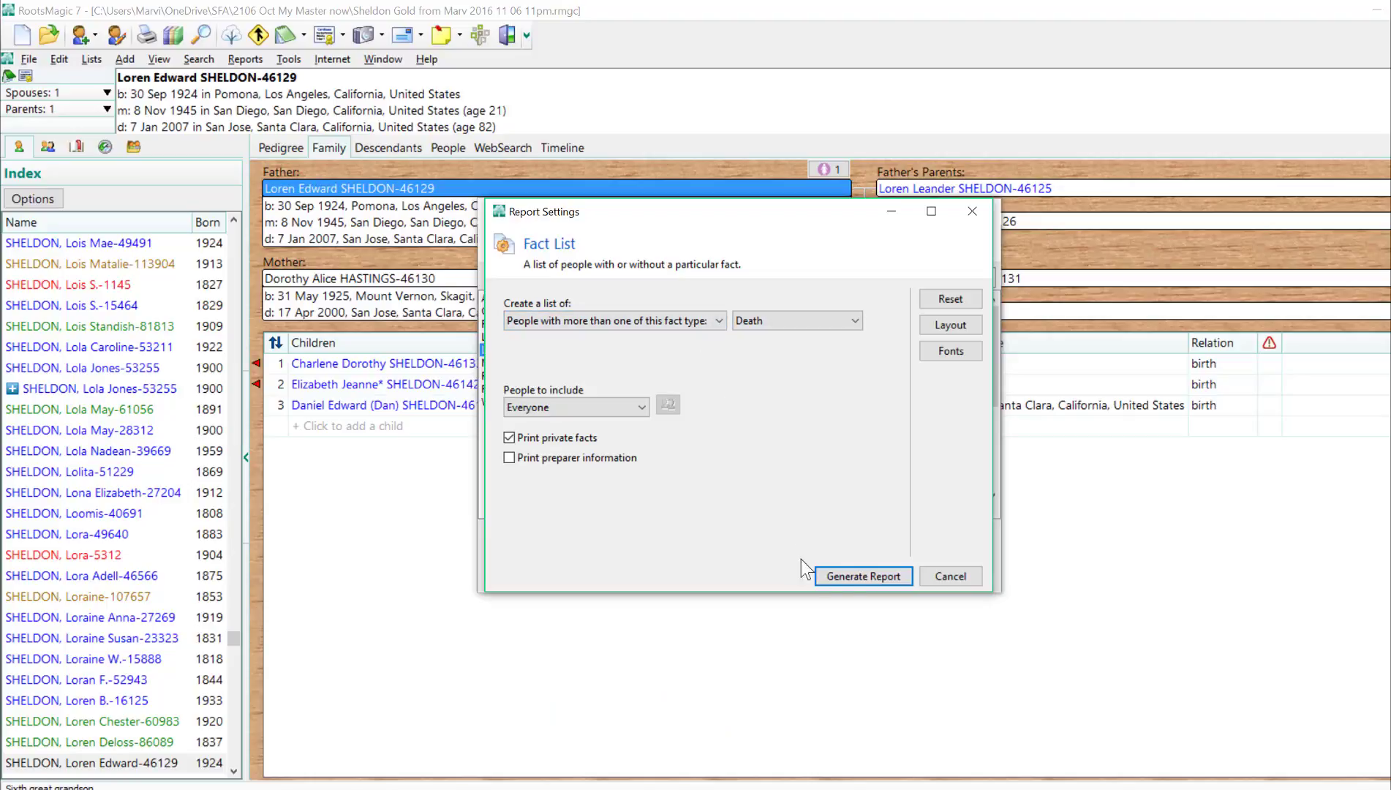
left_click(857, 578)
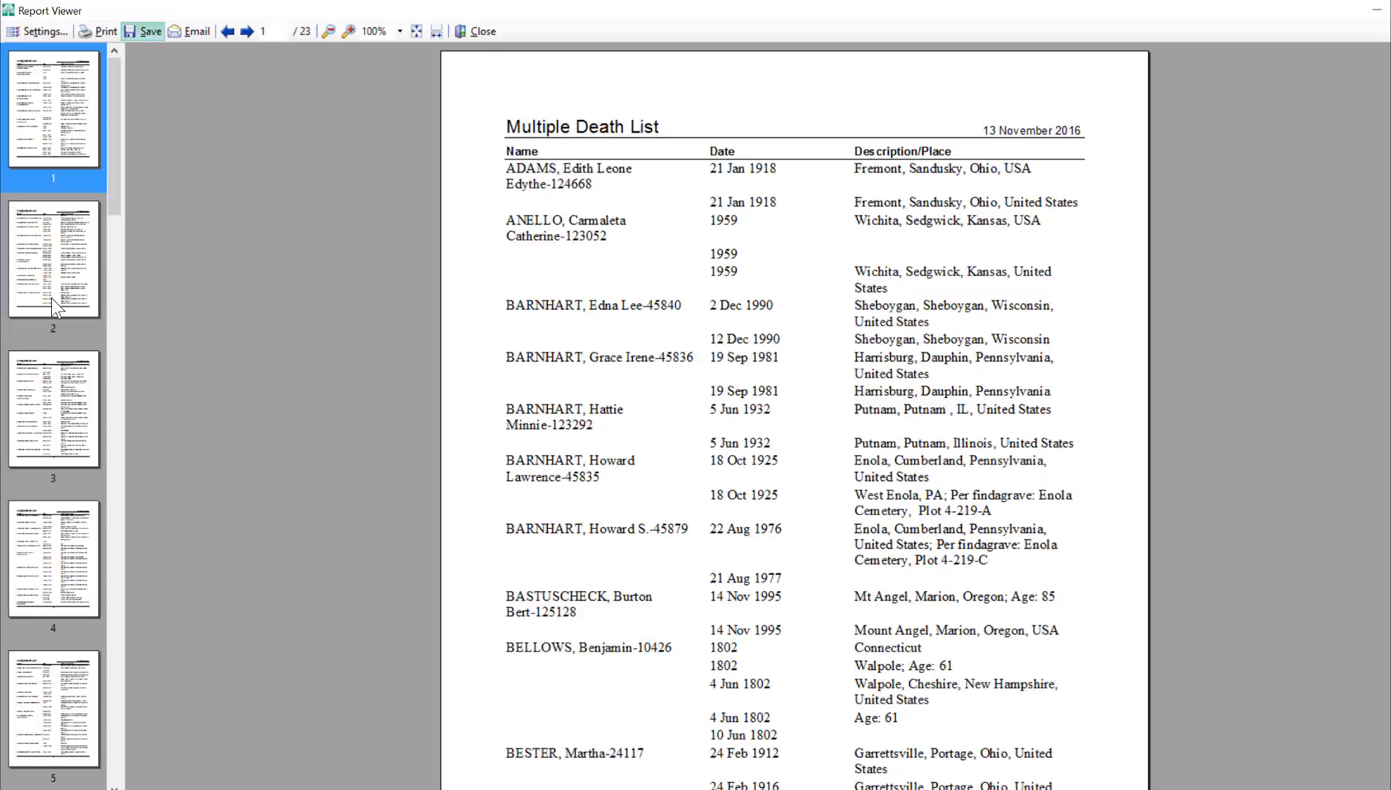
- Save the report as text over Multiple Death Dates.txt in the SFA RM Cleanup folder, and close the text preview and report windows
left_click(602, 456)
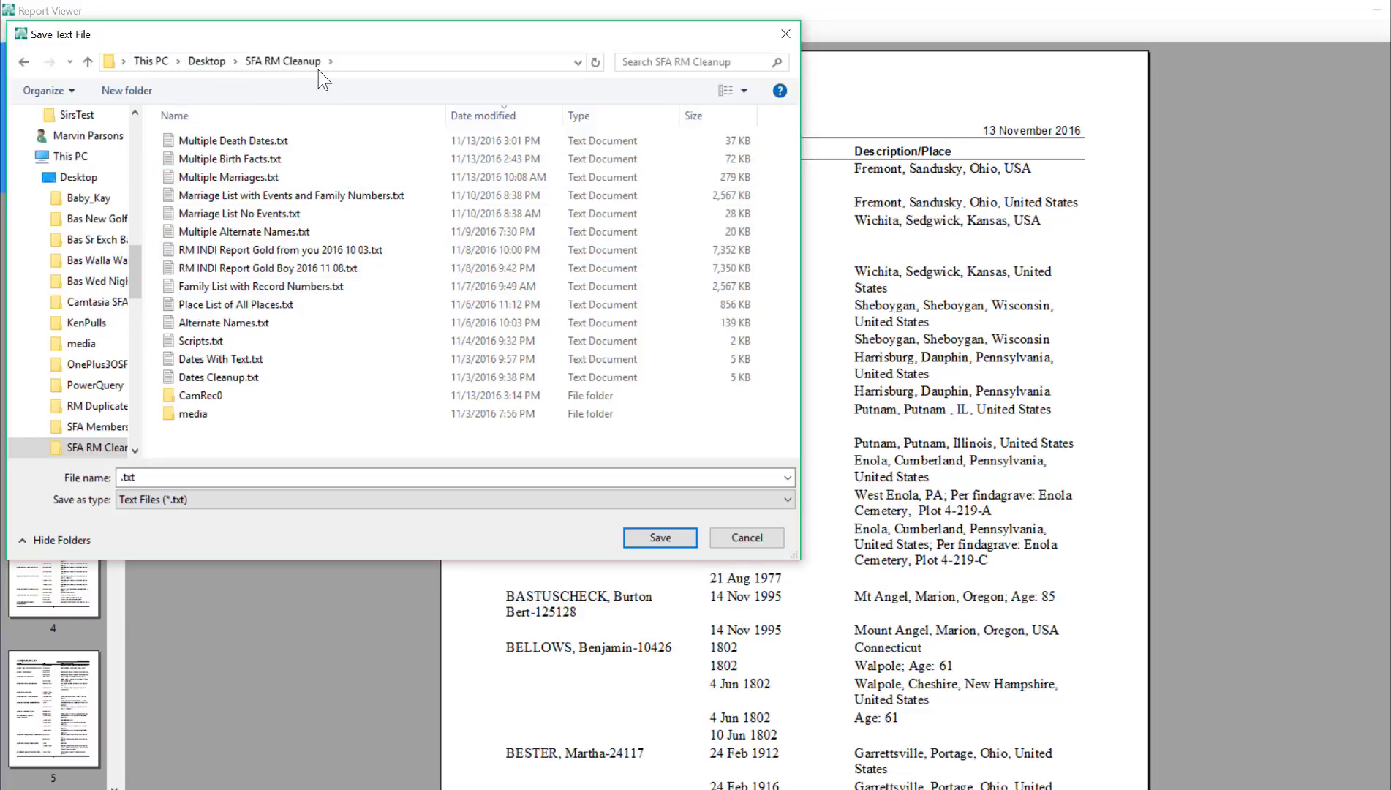
left_click(249, 142)
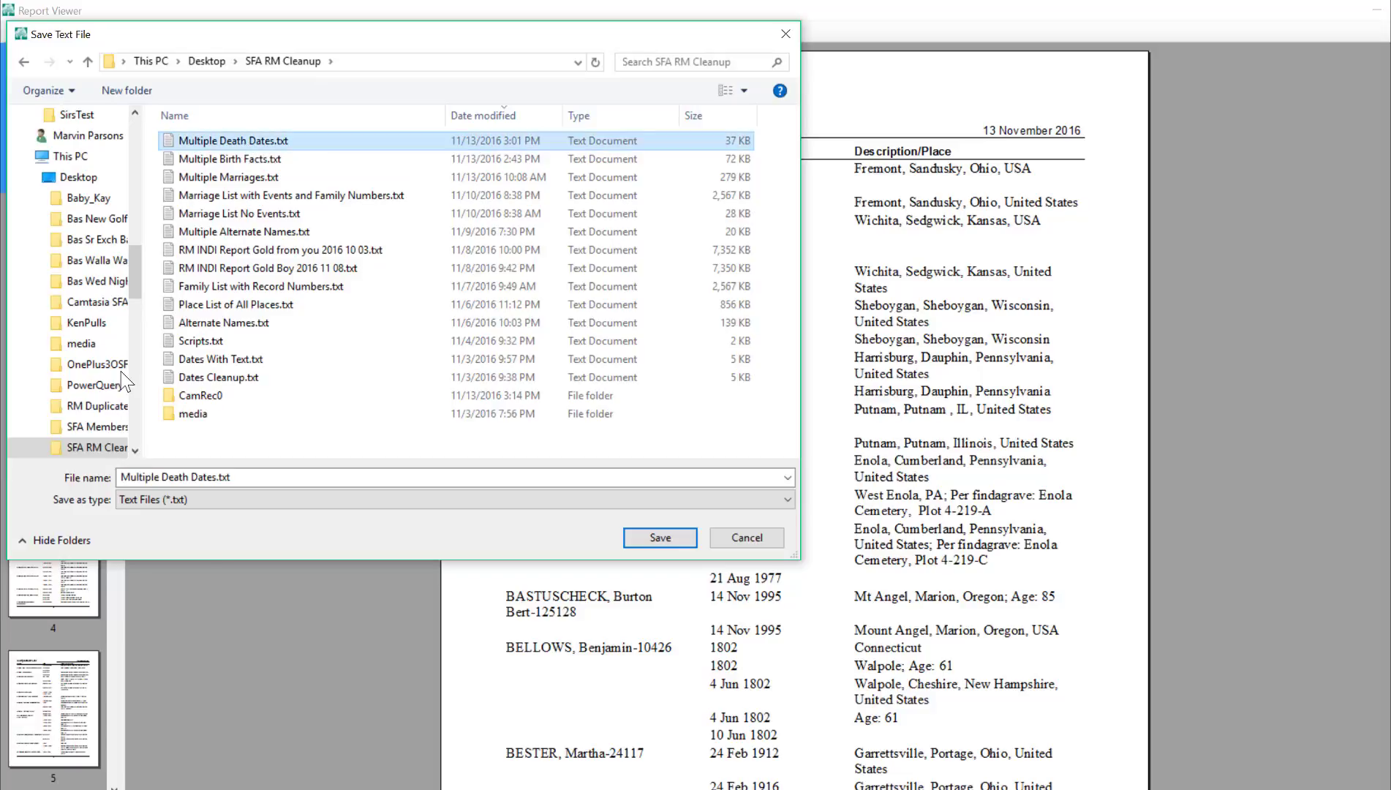
left_click(673, 537)
left_click(837, 407)
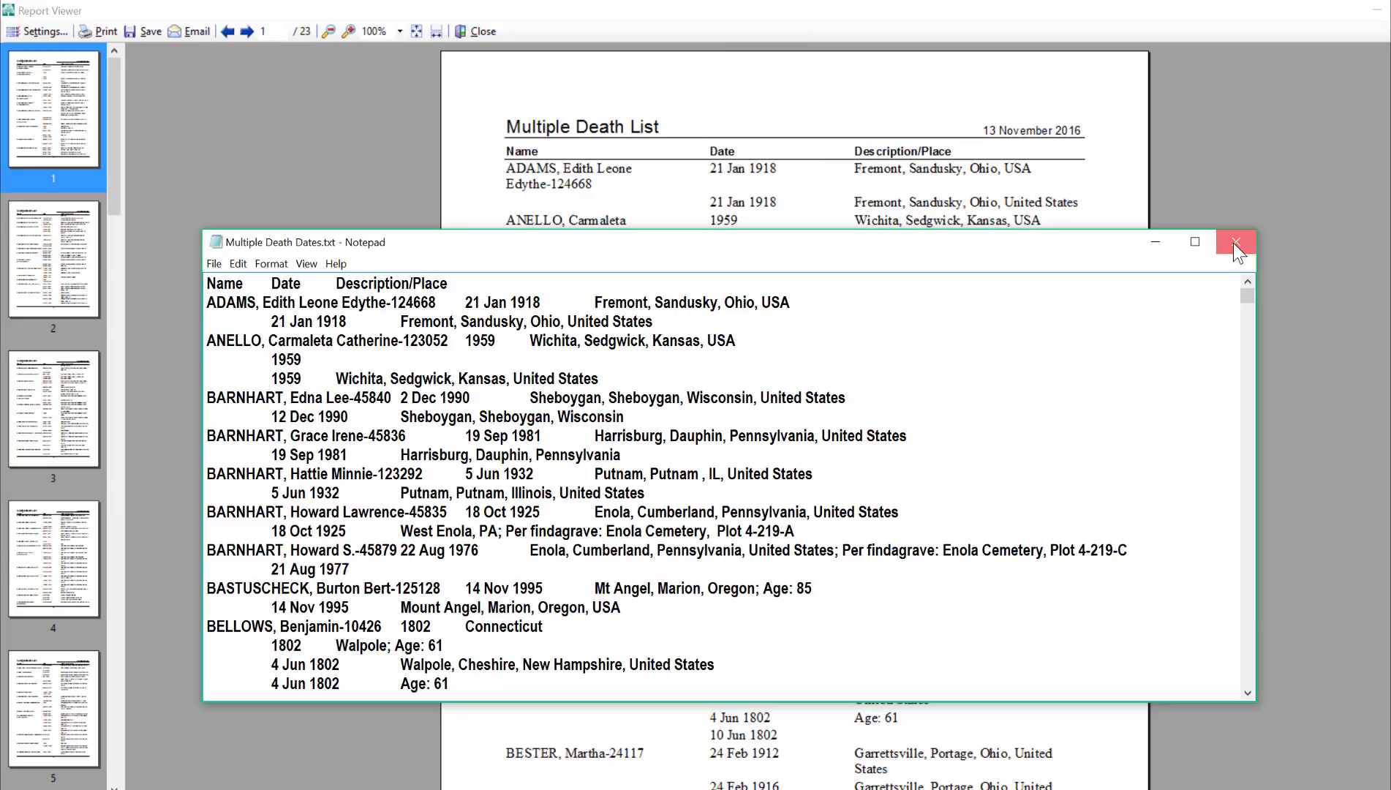
left_click(1234, 242)
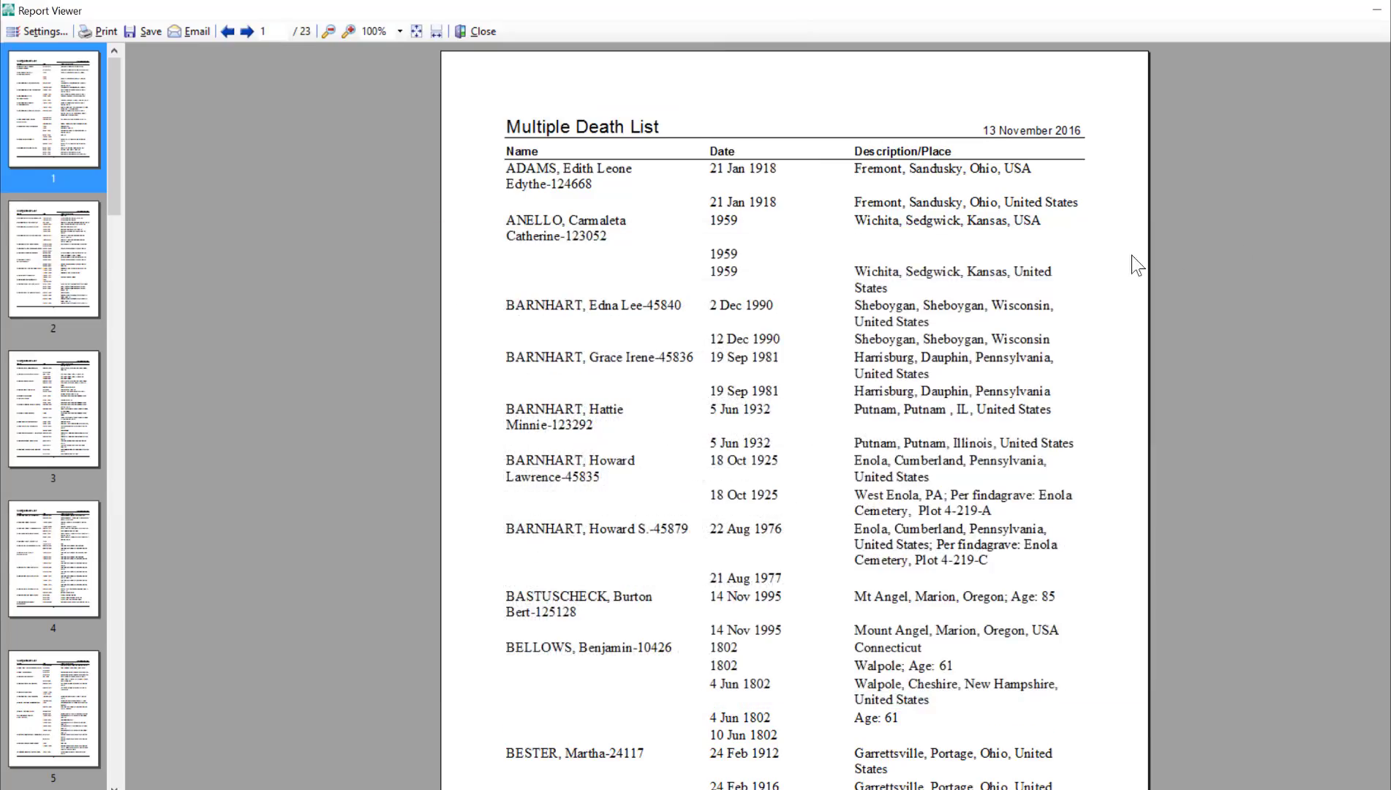
left_click(479, 33)
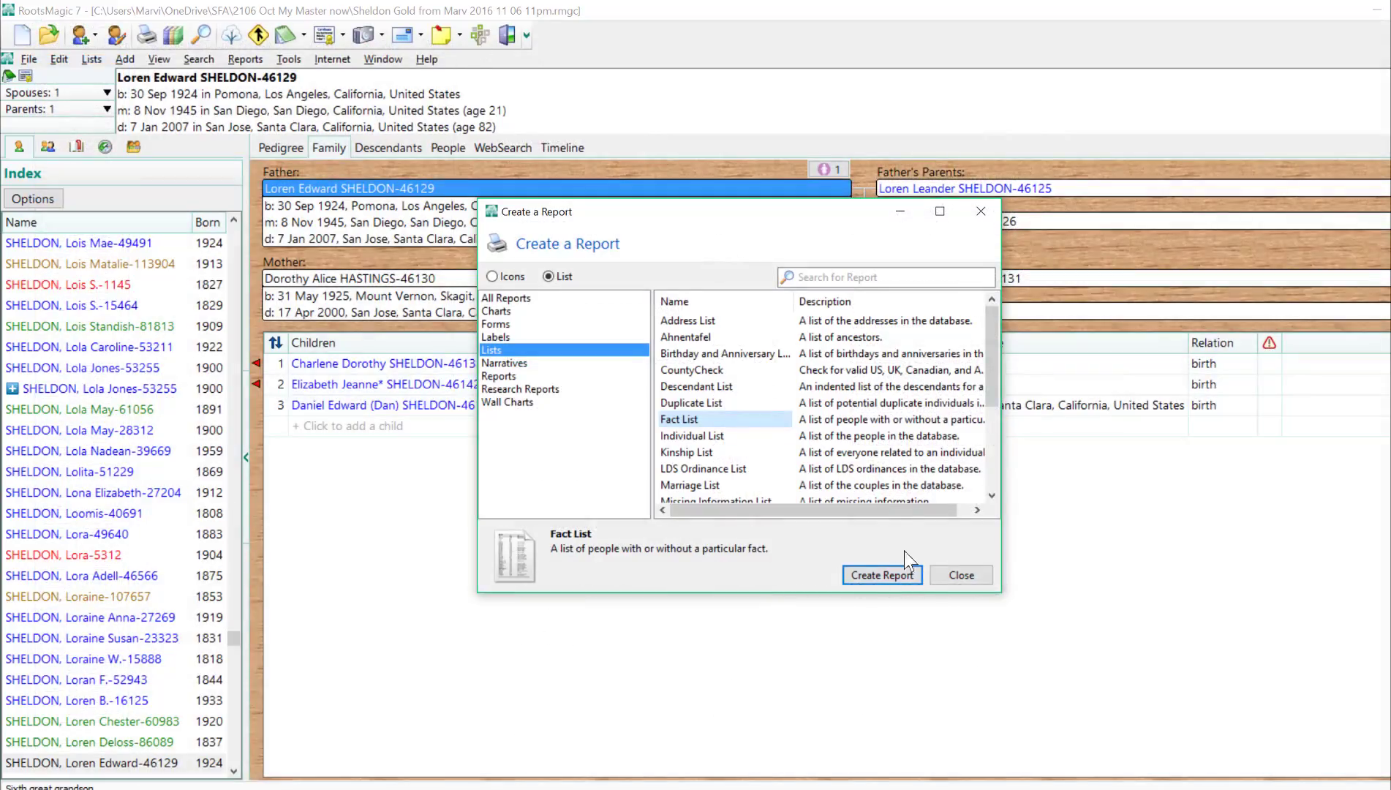
left_click(951, 576)
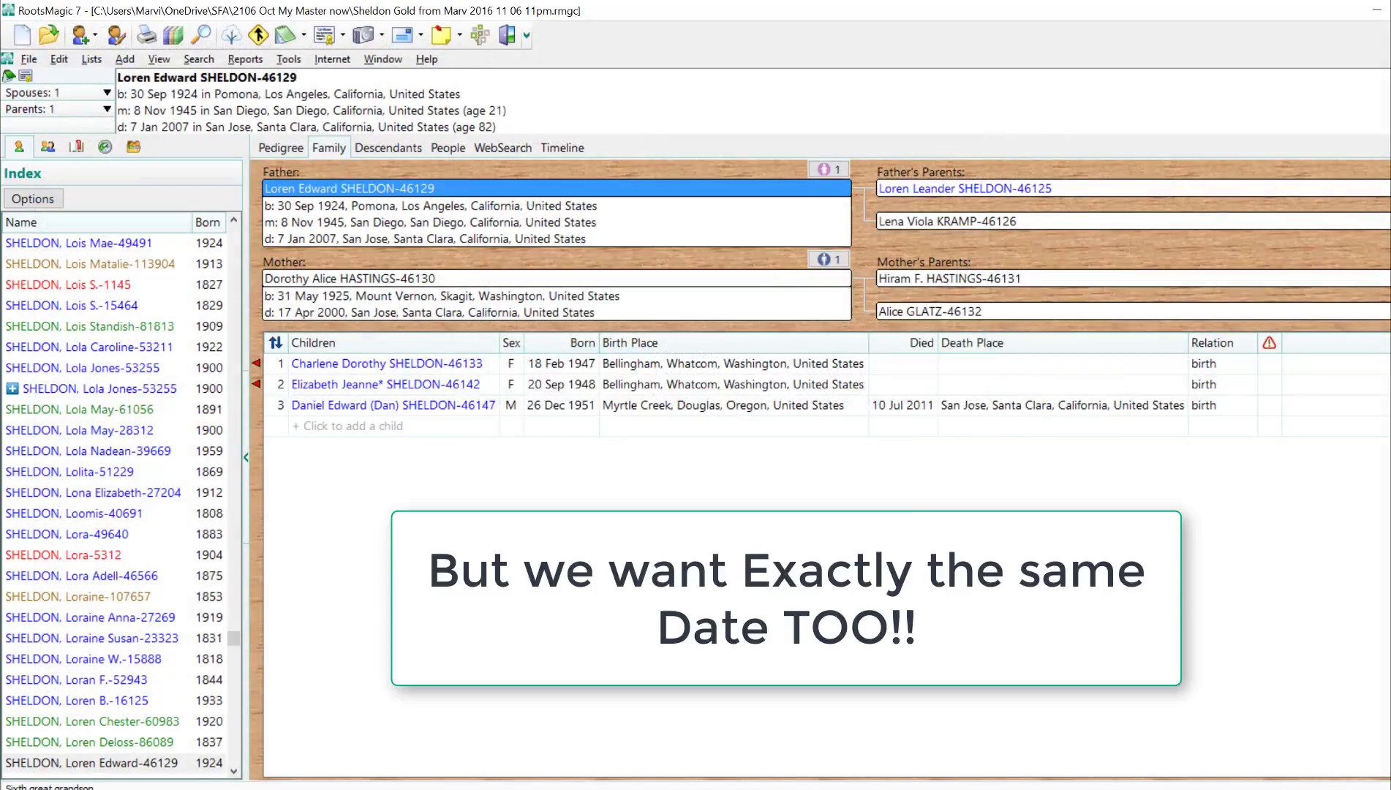
- Fit the RootsMagic window into one half of the desktop and switch to Excel 2016 with a new blank workbook
left_click_drag(649, 14, 2, 80)
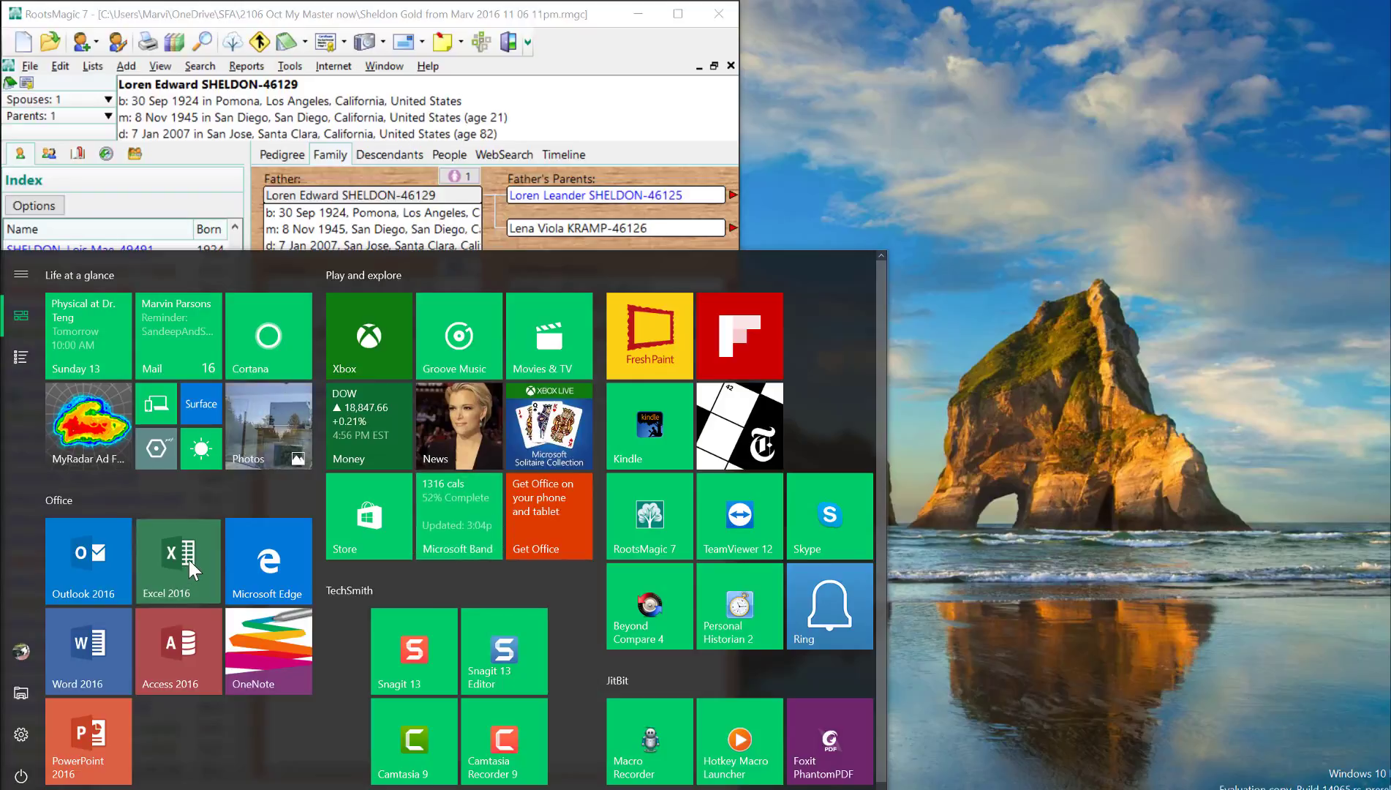
left_click(188, 561)
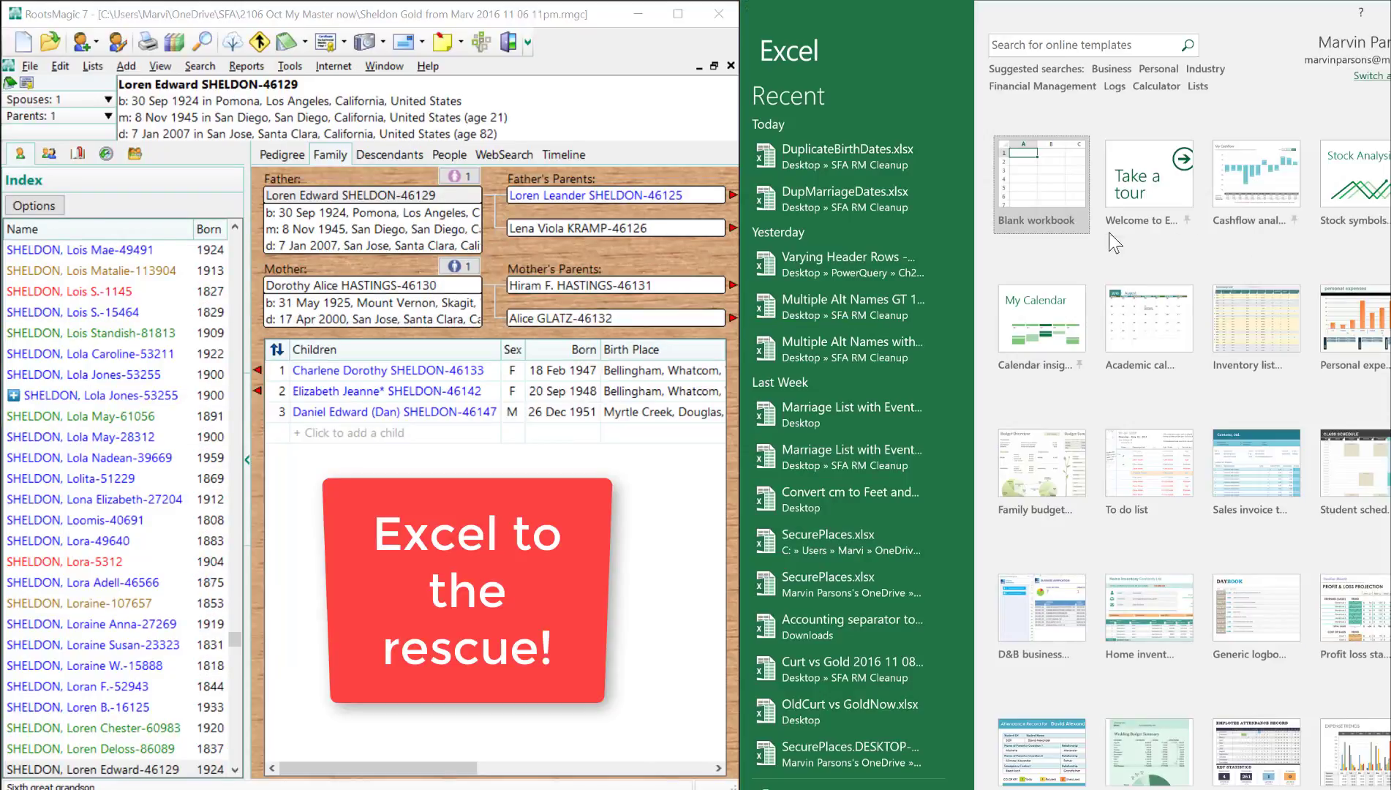
left_click(1053, 196)
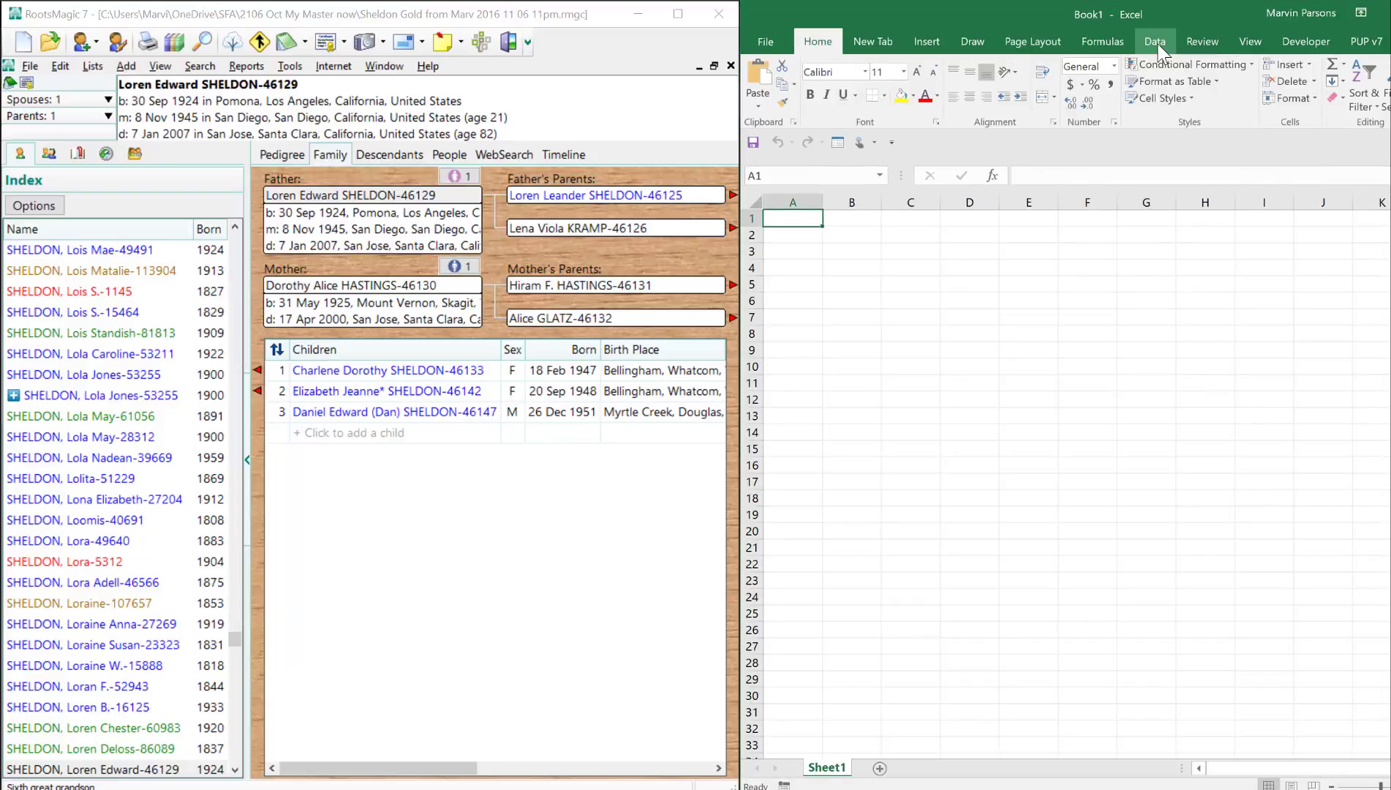
- Import Multiple Death Dates.txt as a new text-file query, open it for editing, and promote its first row to headers
left_click(1149, 45)
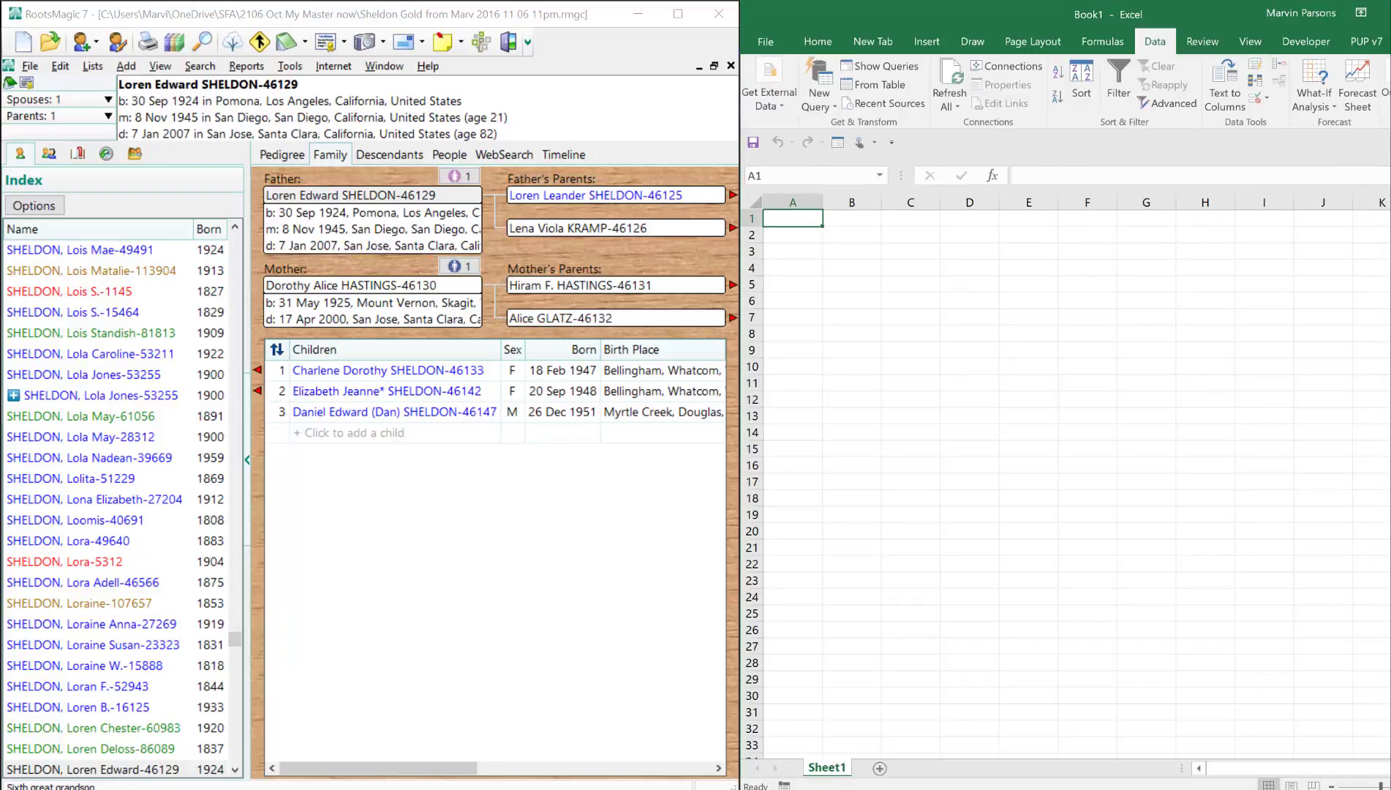
left_click(832, 104)
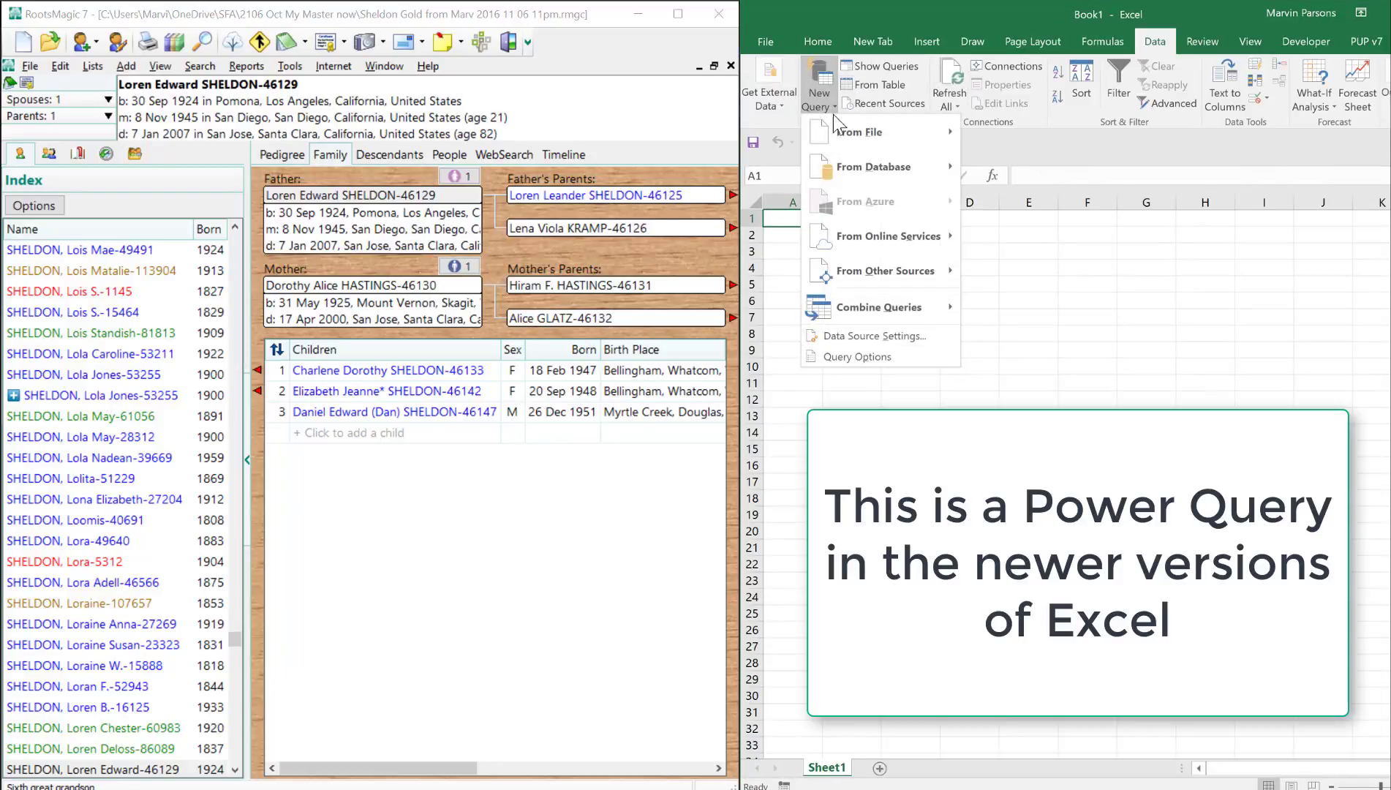
mouse_move(842, 139)
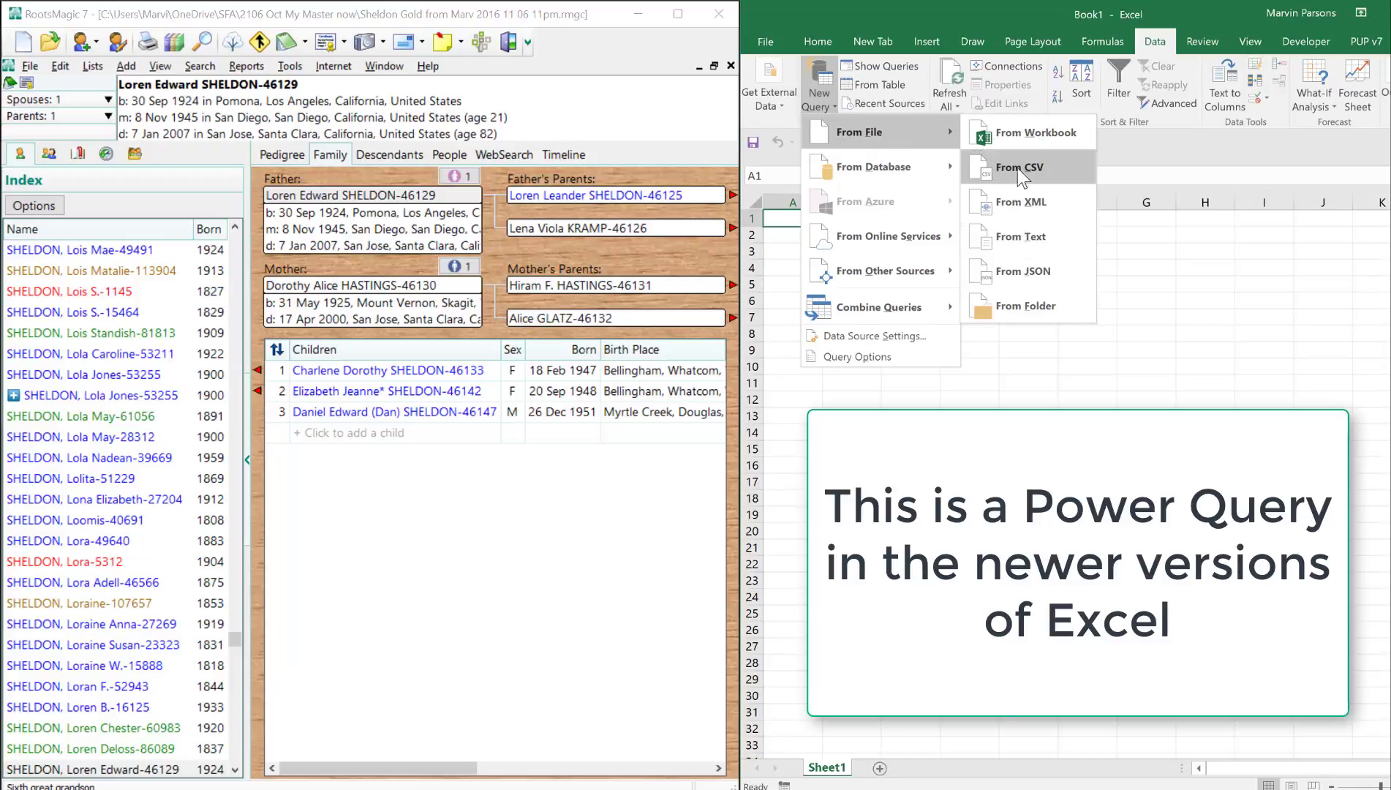
left_click(1032, 238)
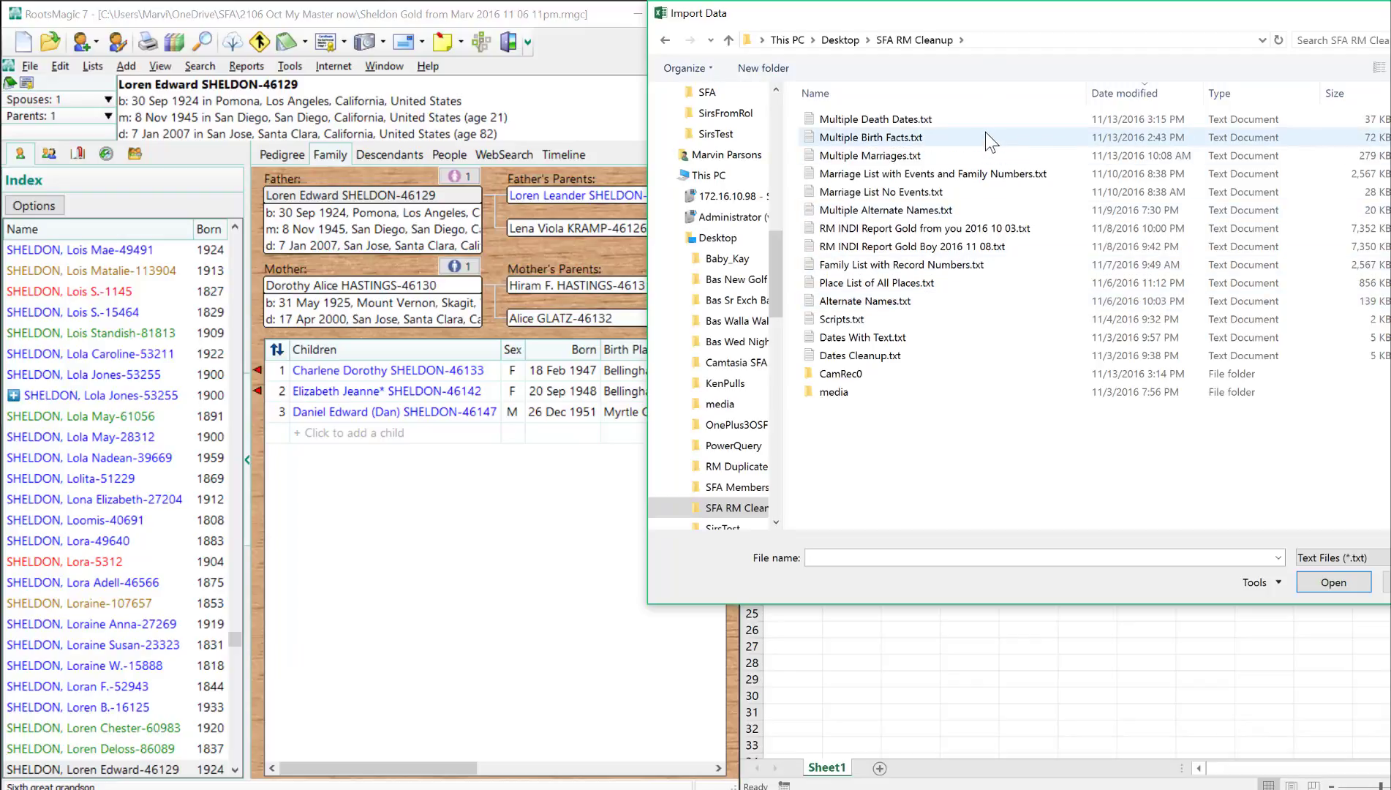
double_click(886, 124)
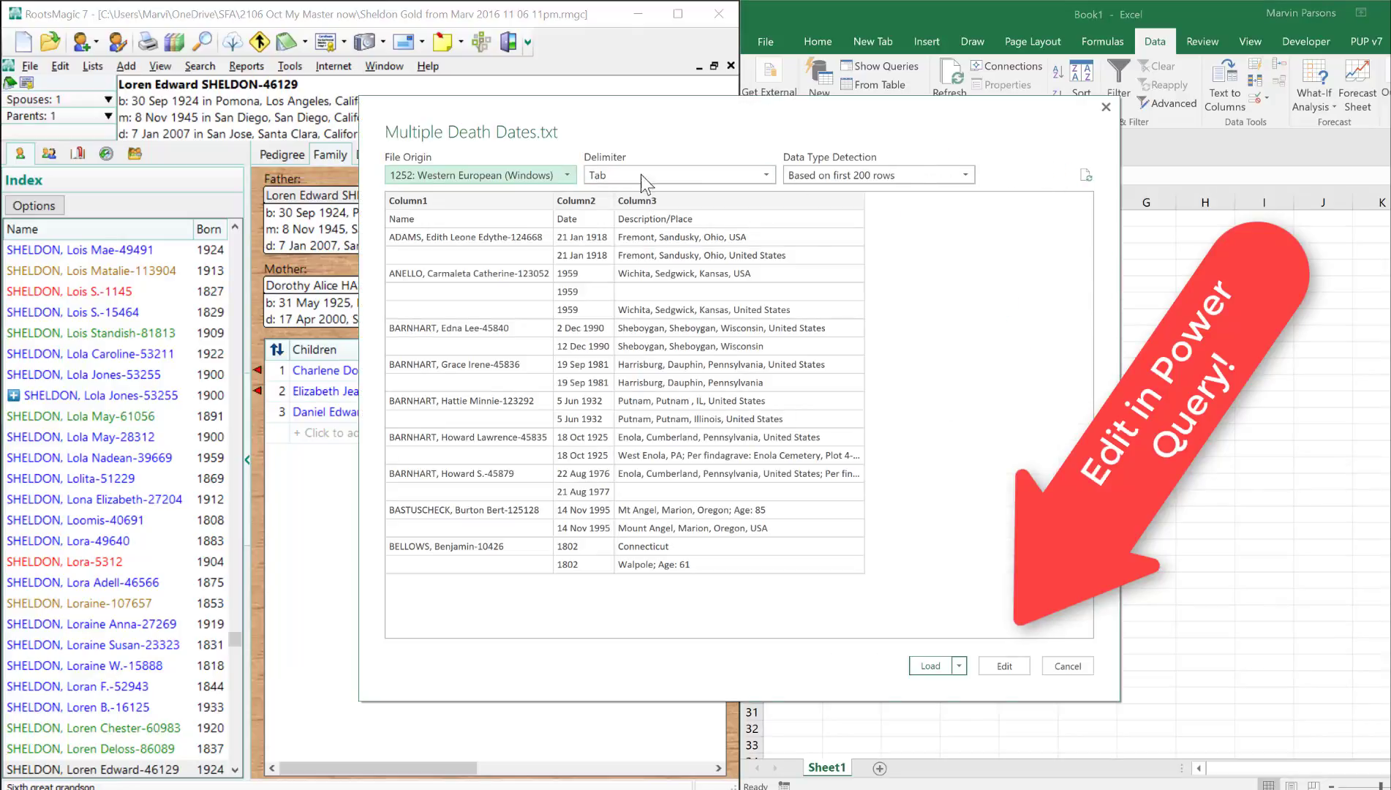
left_click(1020, 655)
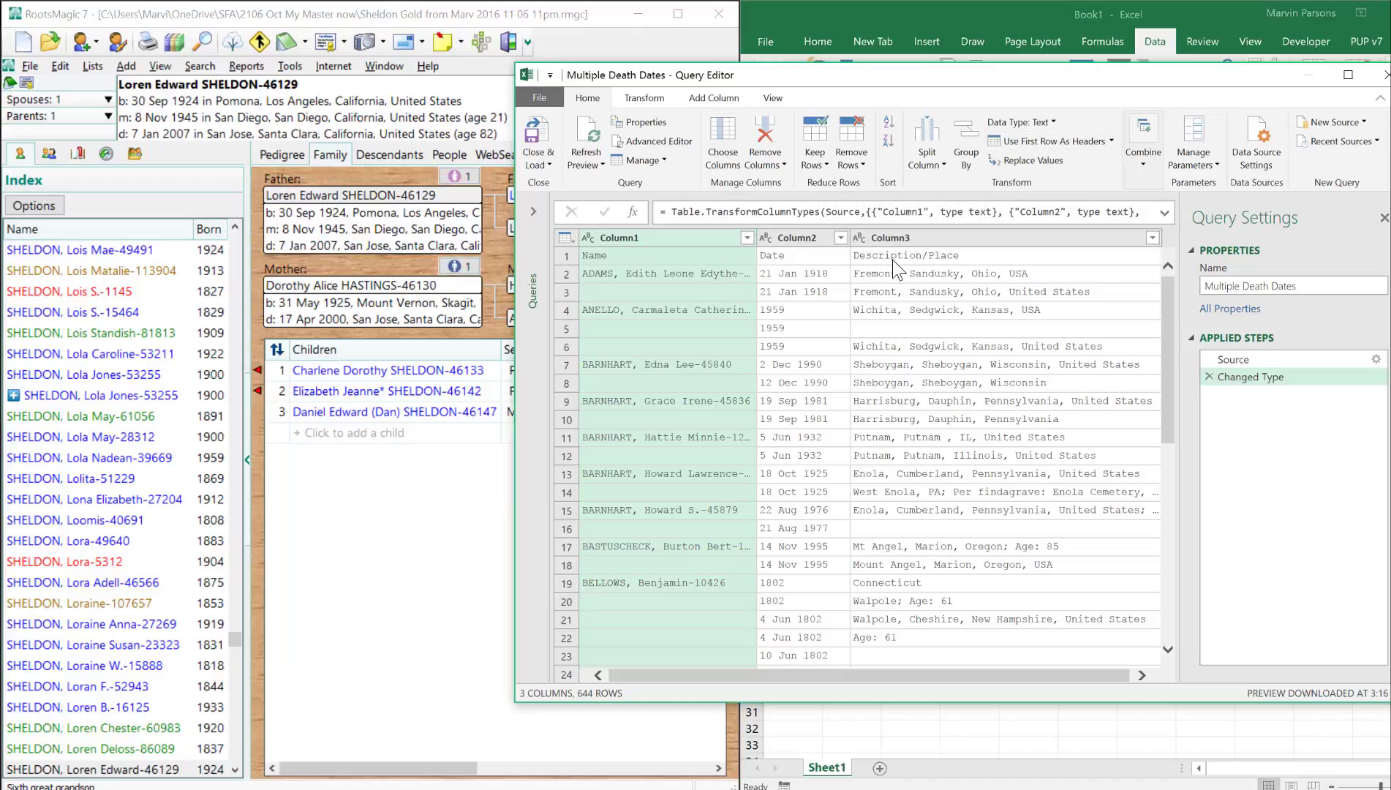
left_click(1057, 145)
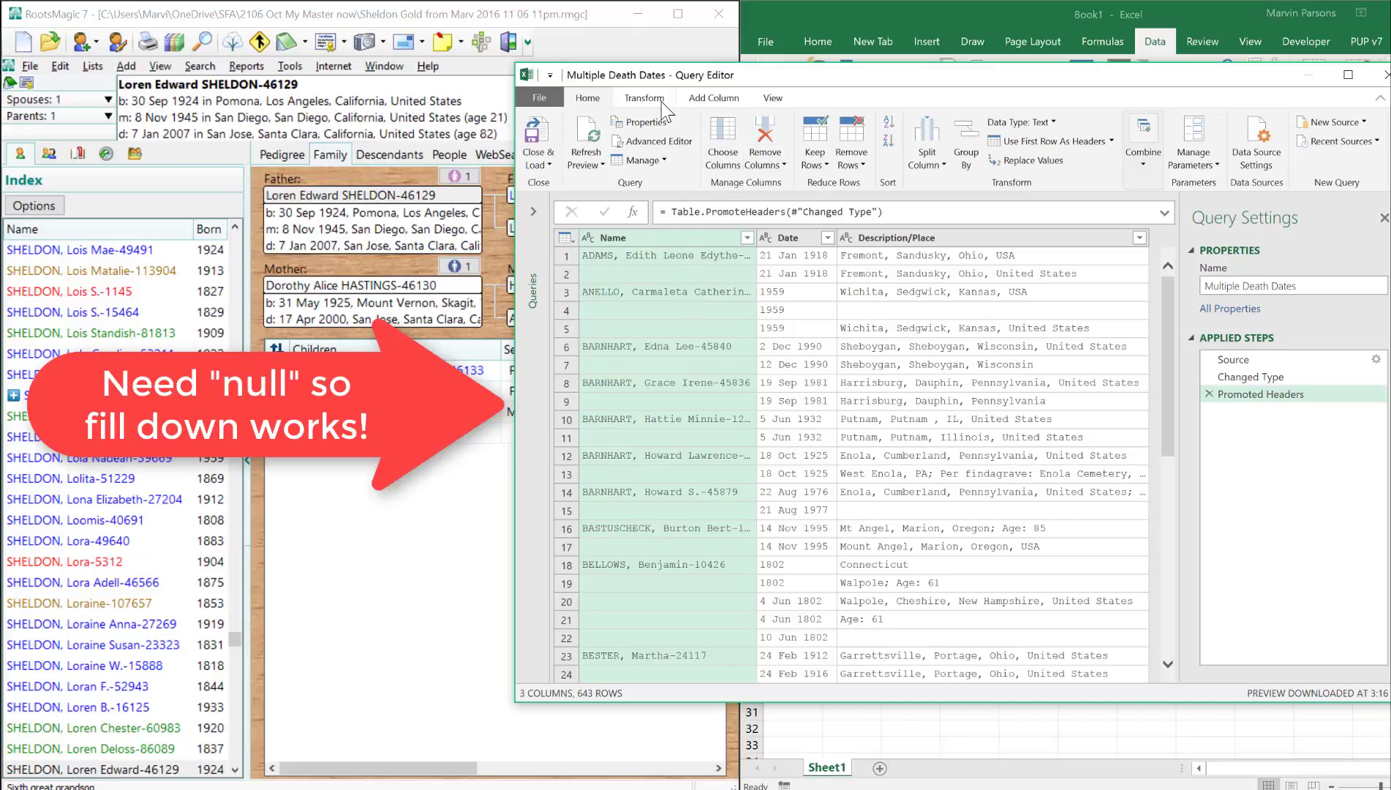
- Replace the blank values in the Name column with null and fill the column down
right_click(660, 240)
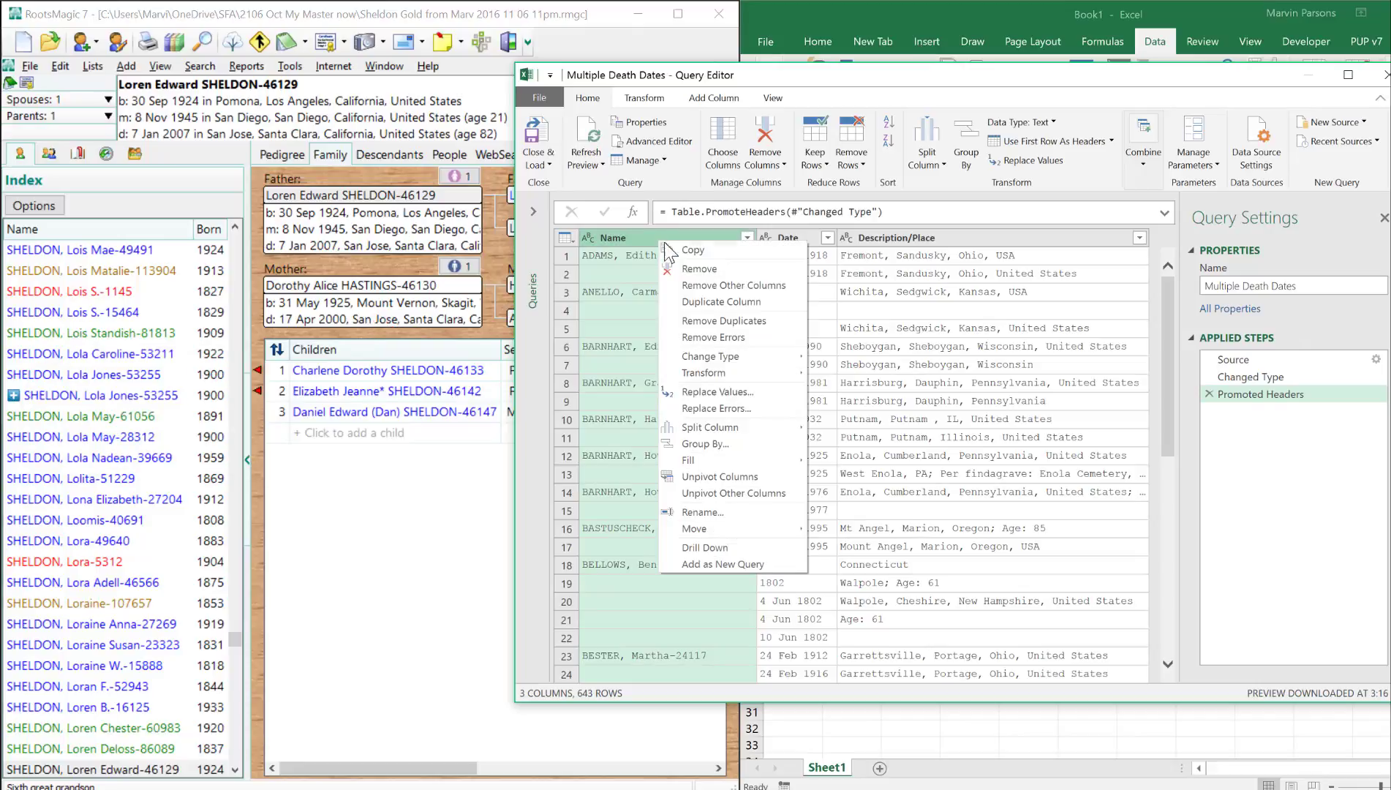
left_click(709, 390)
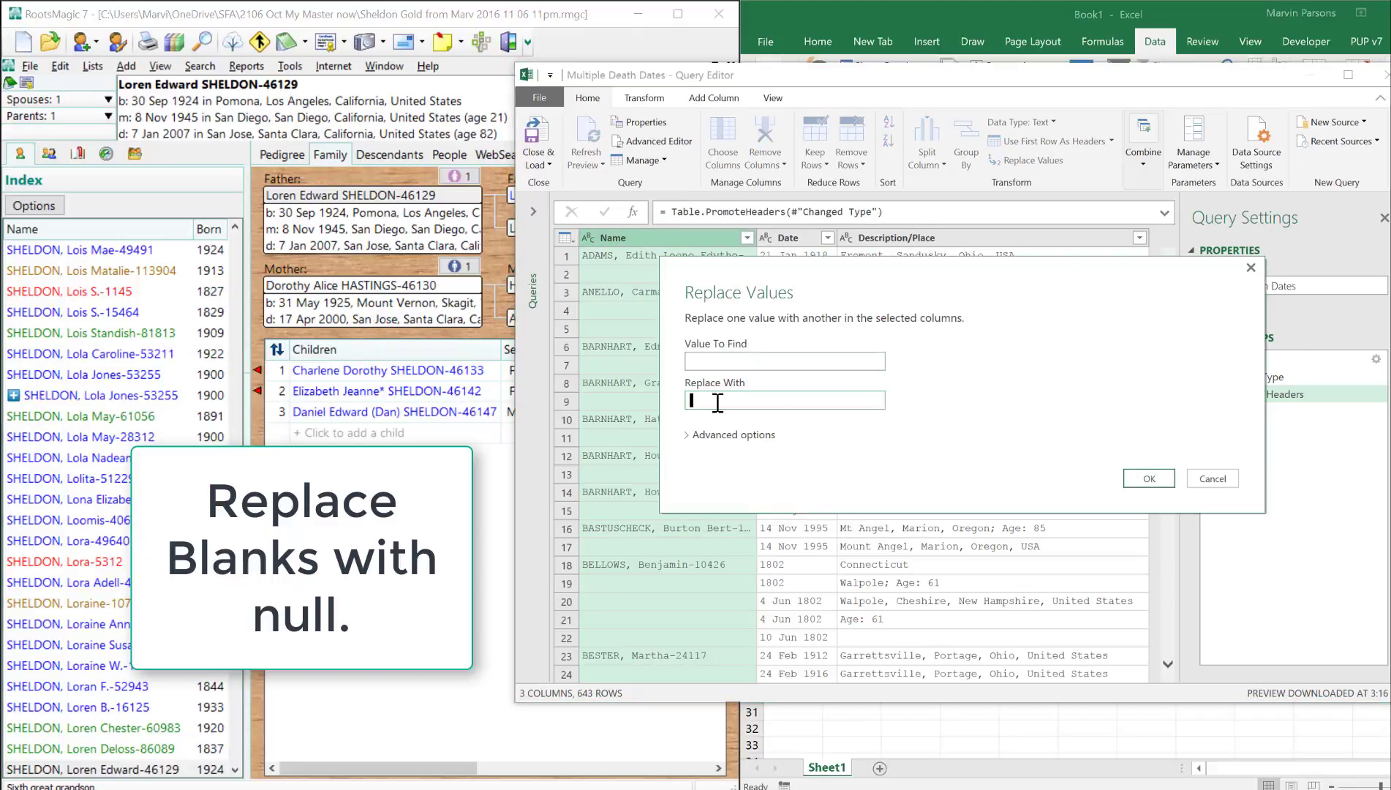
left_click(718, 401)
type("null")
key("Return")
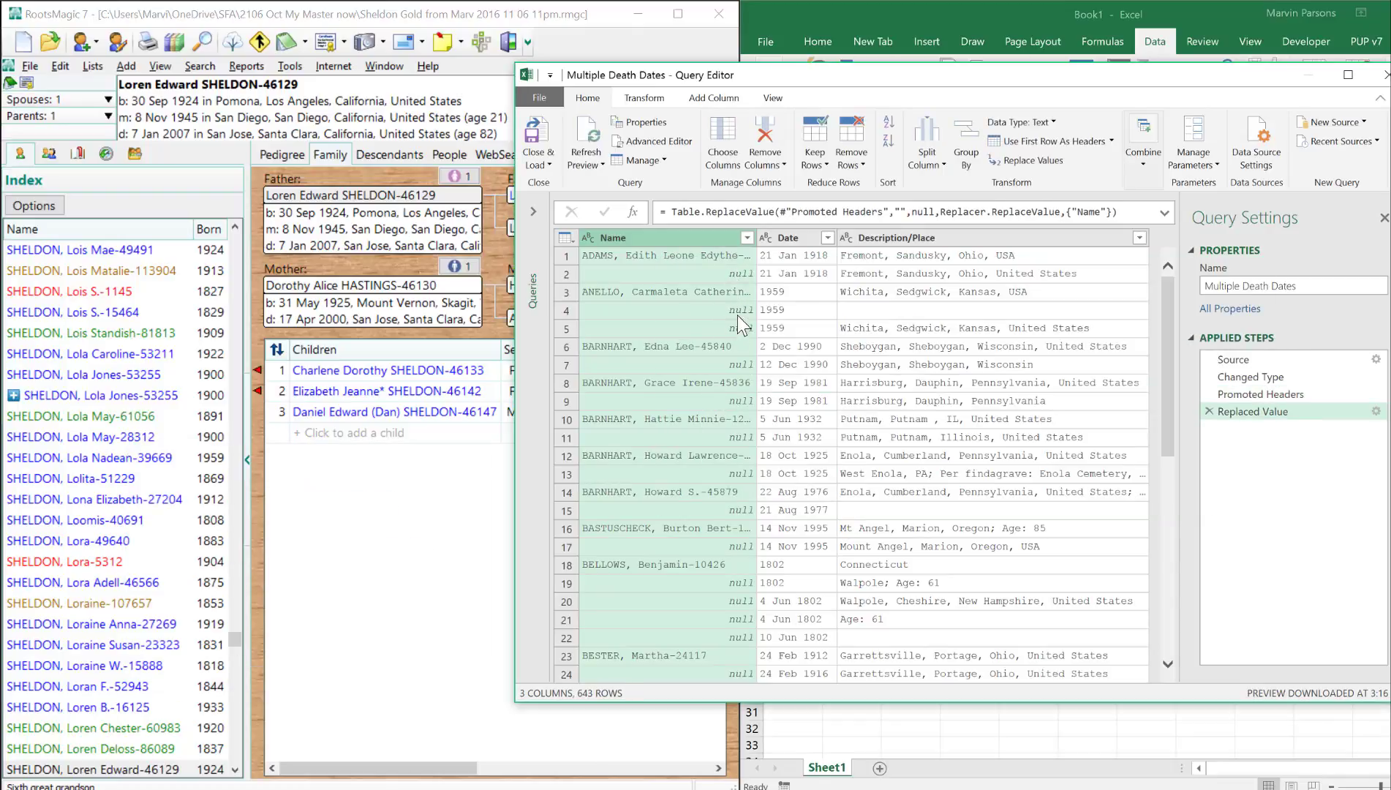
right_click(680, 235)
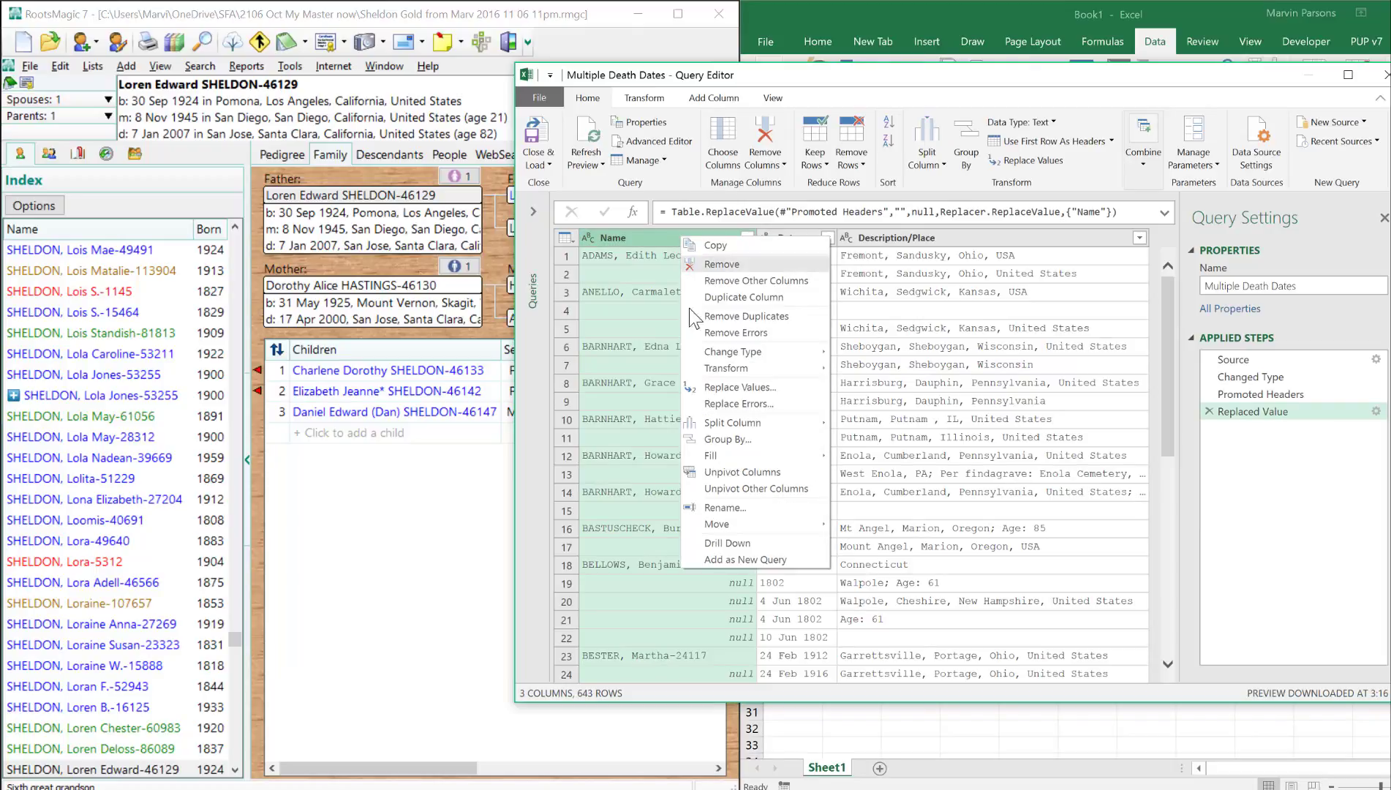
left_click(848, 454)
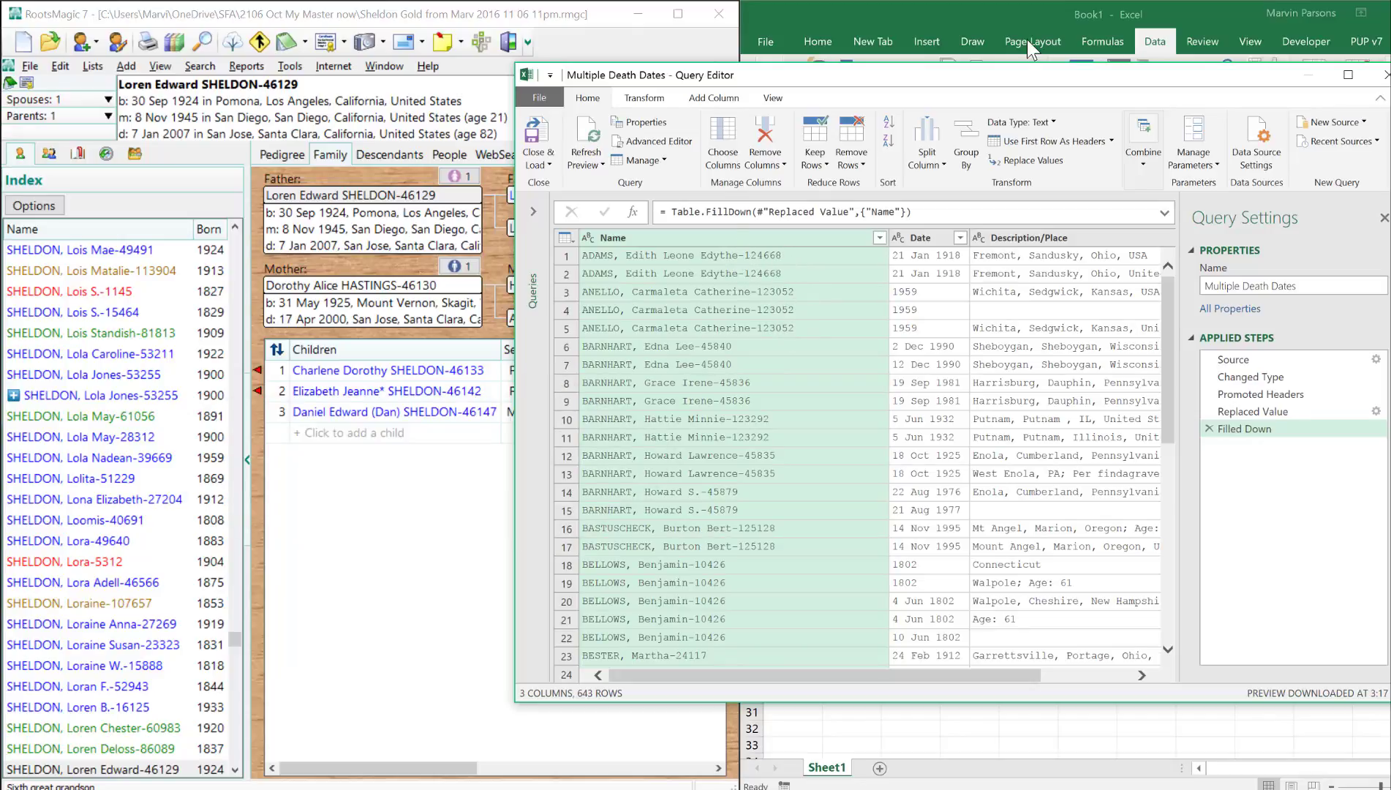
- Split the Name column by the custom delimiter "-" at each occurrence
right_click(739, 238)
mouse_move(880, 428)
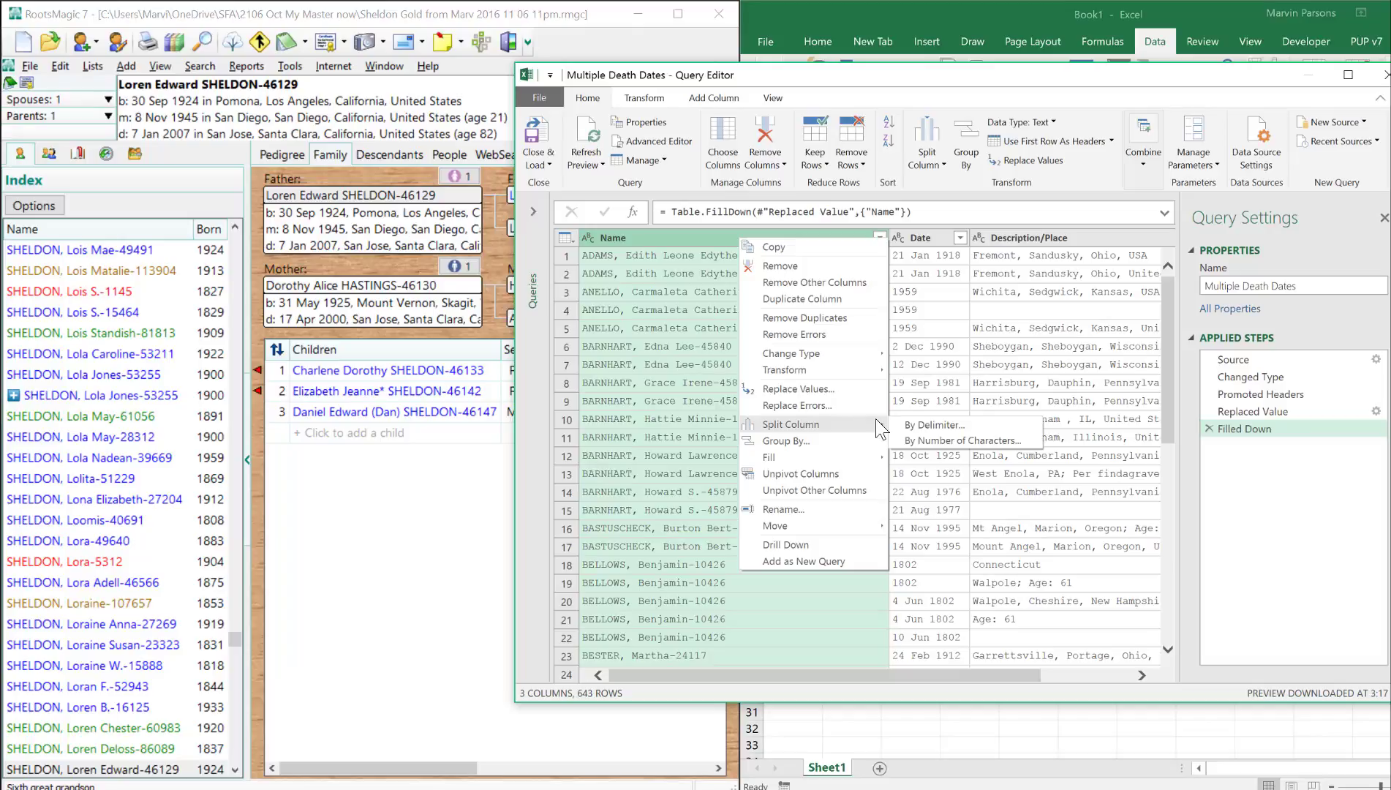
left_click(931, 423)
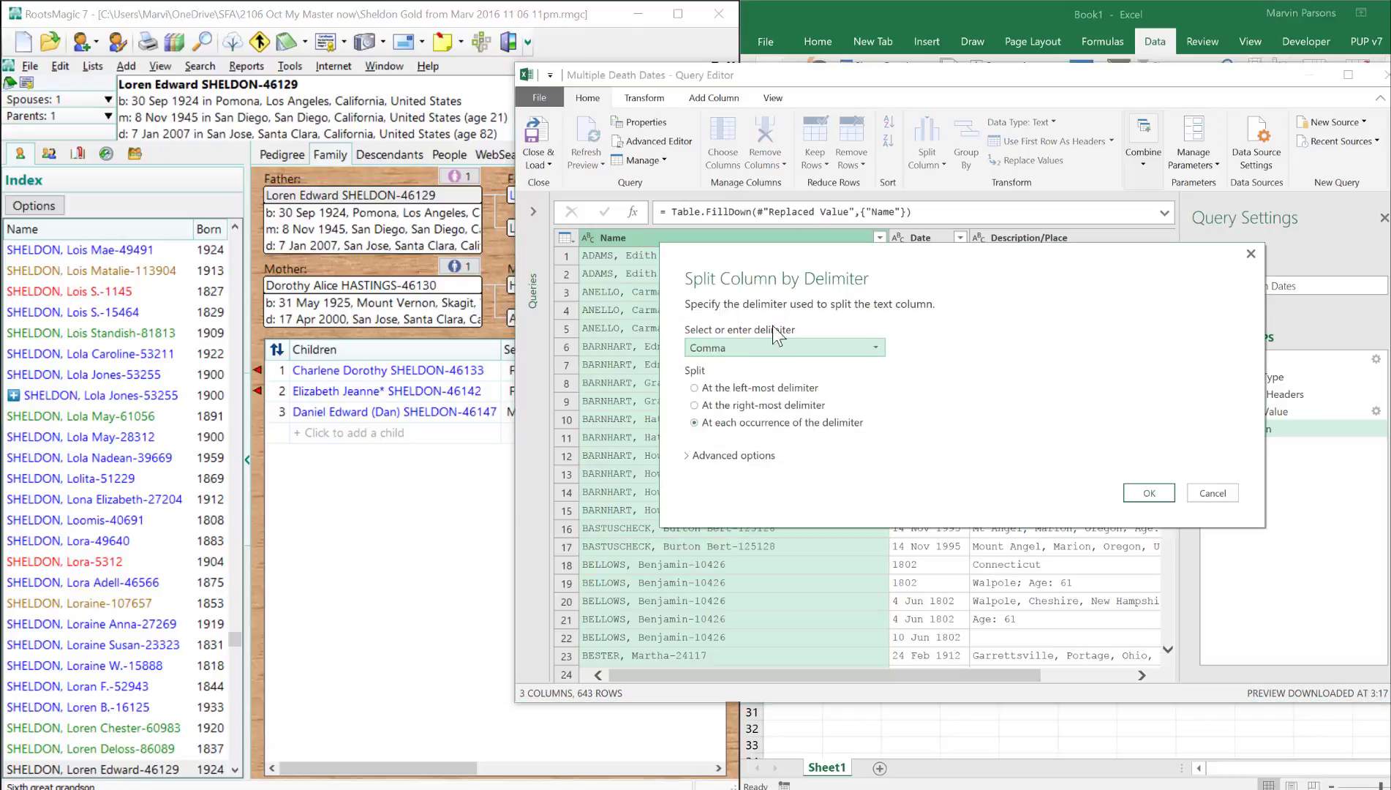
left_click(872, 350)
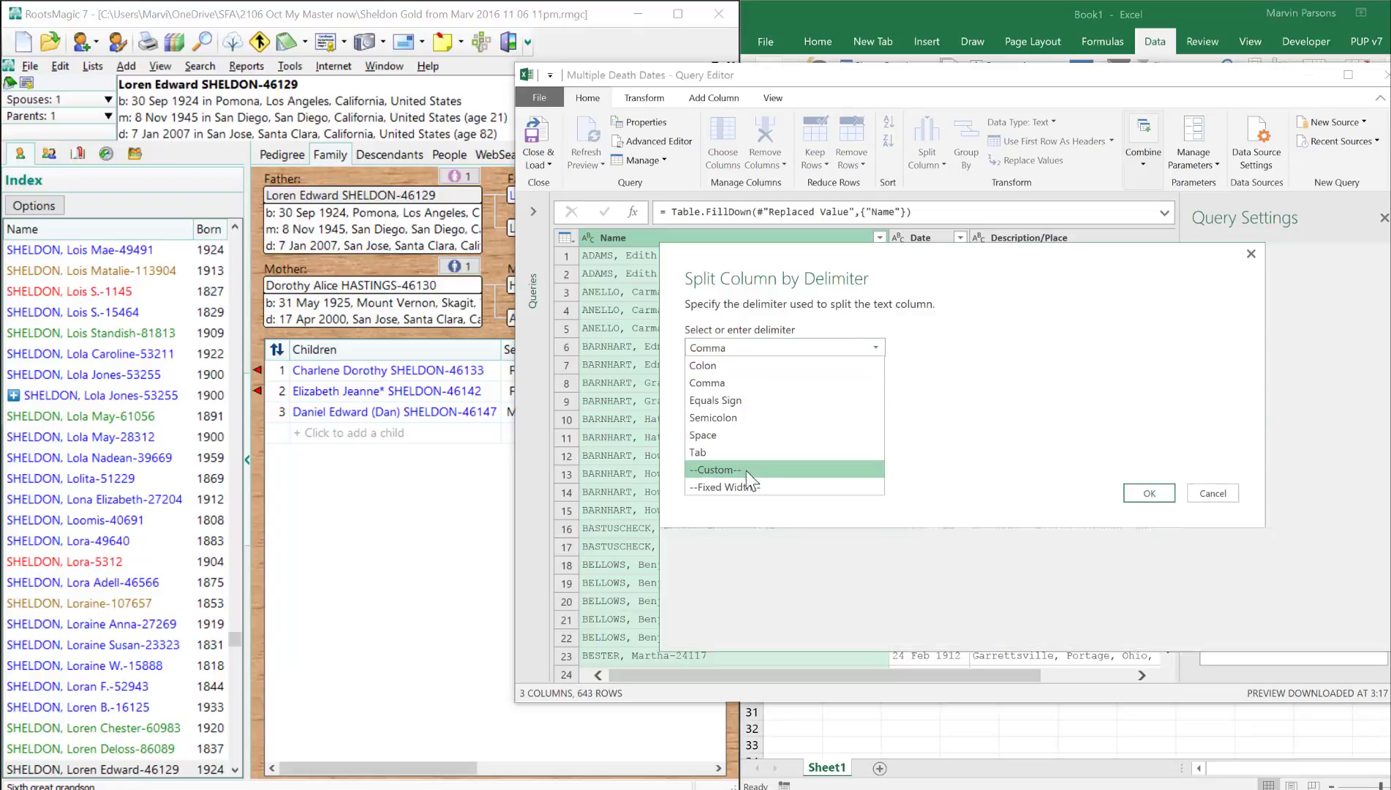
left_click(747, 471)
left_click(953, 370)
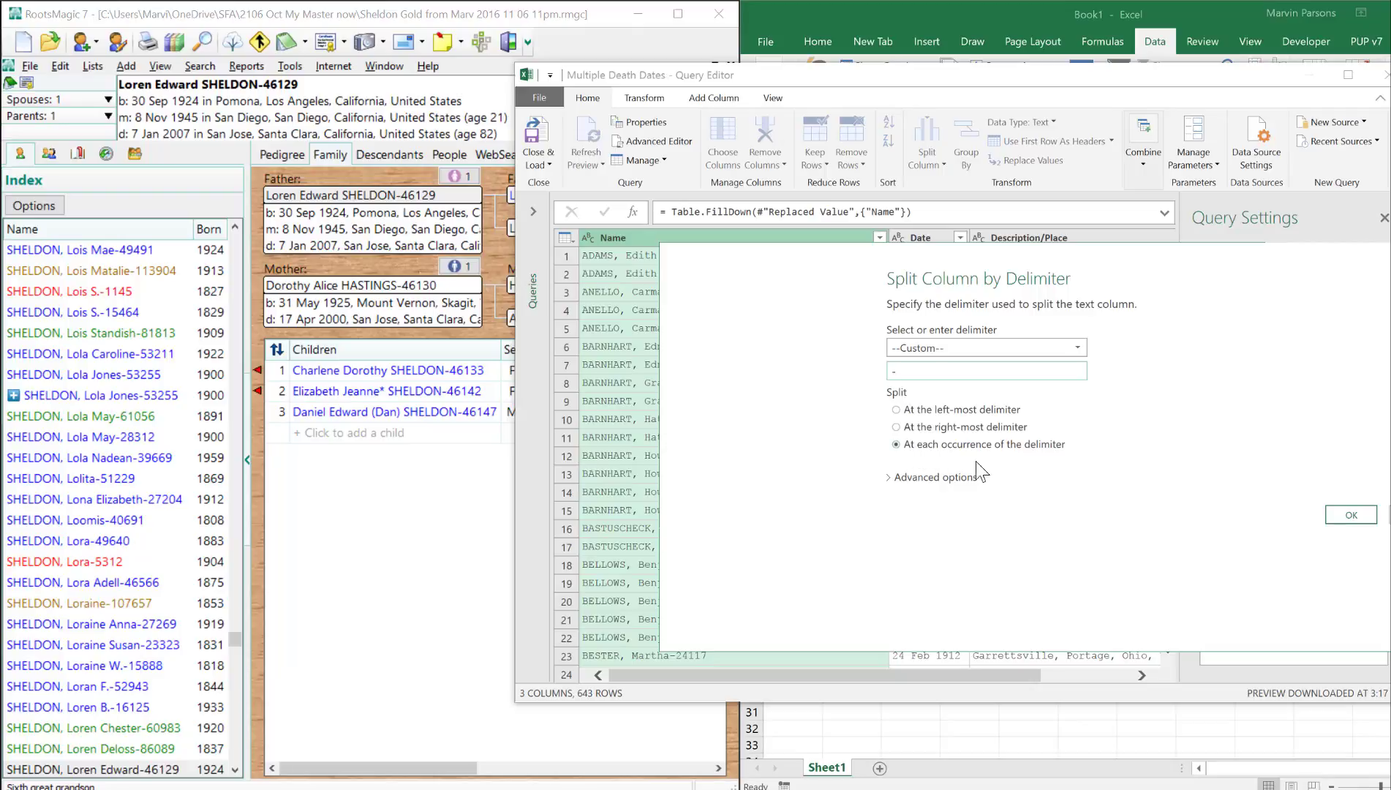
left_click(1349, 516)
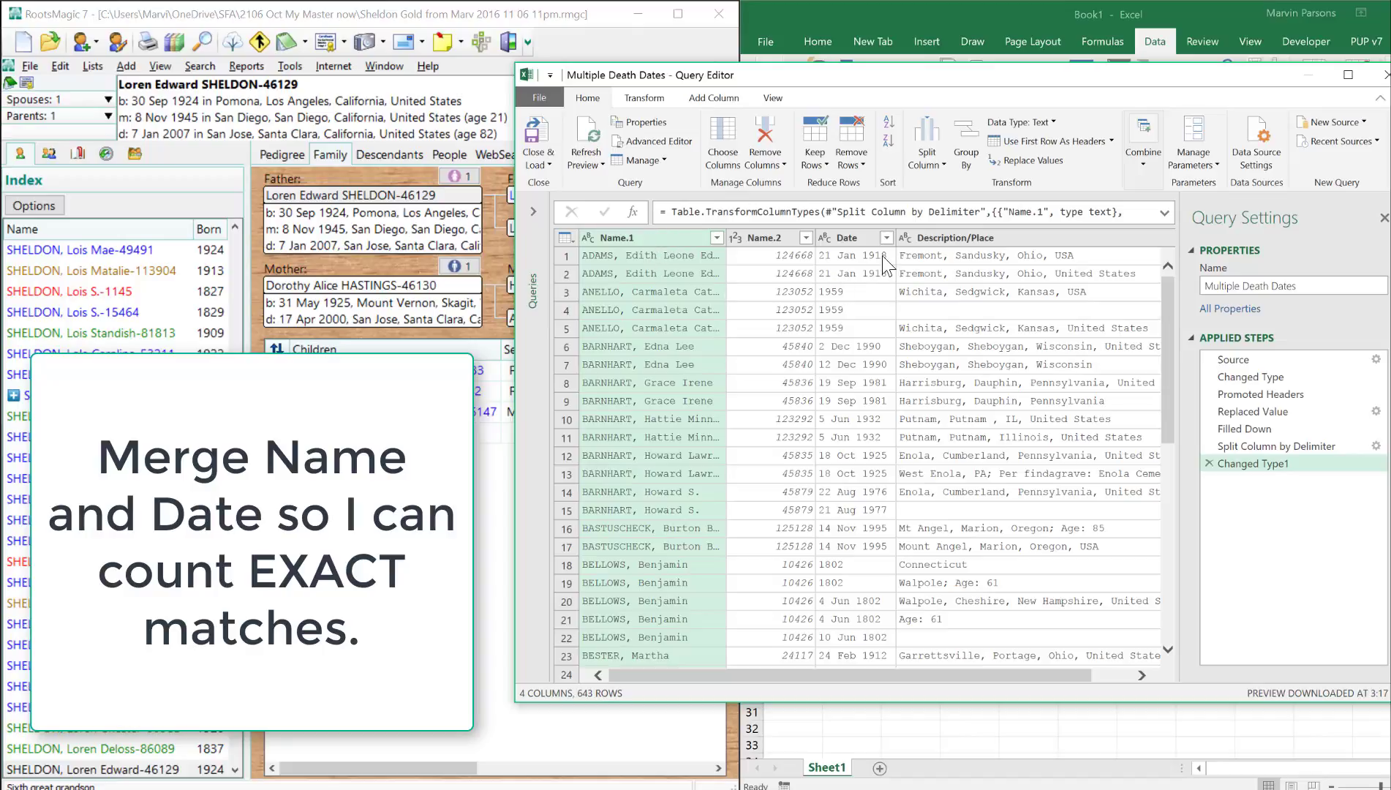
- Merge the Name.1 and Date columns with the custom separator "-" into a column named Merged, and widen it to show full entries
left_click(856, 238, "ctrl")
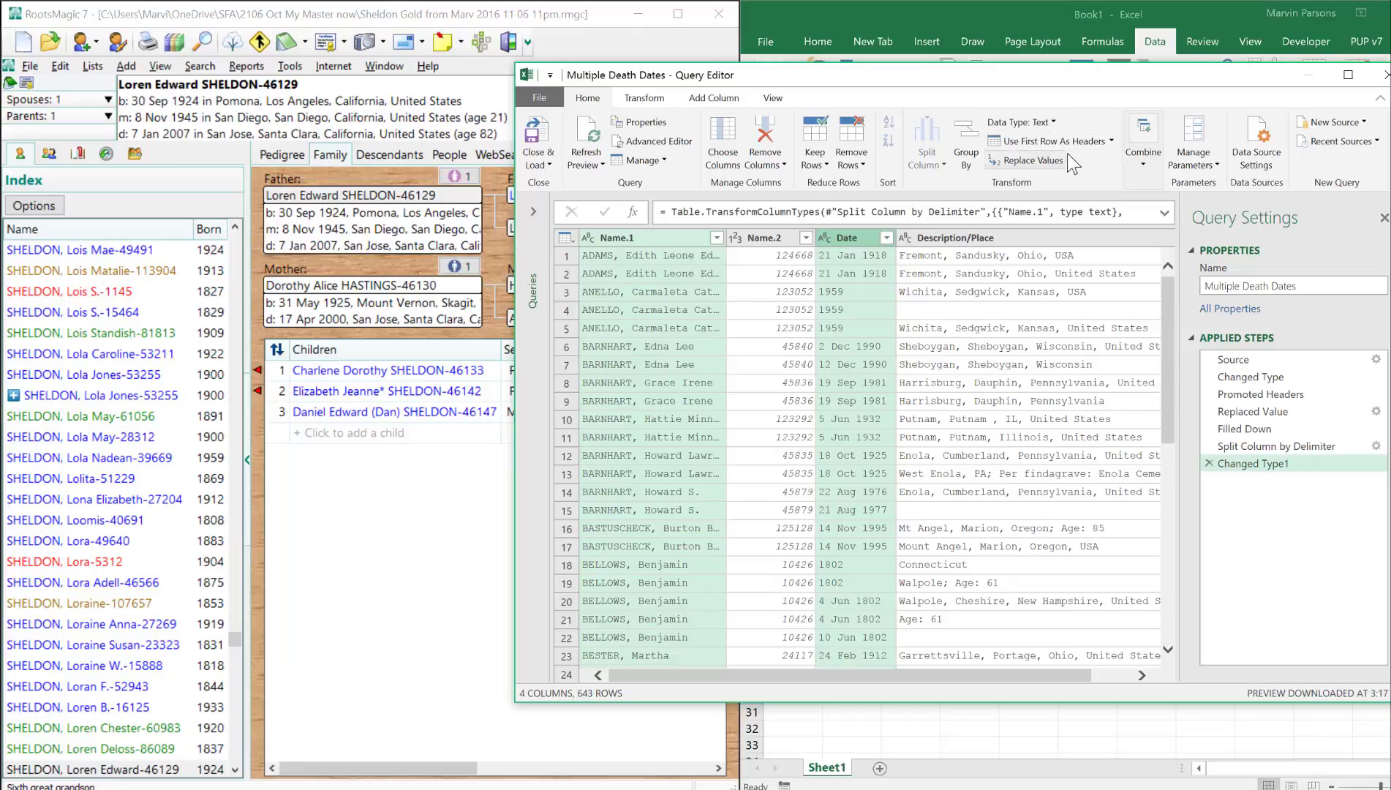
scroll(989, 119, "down", 1)
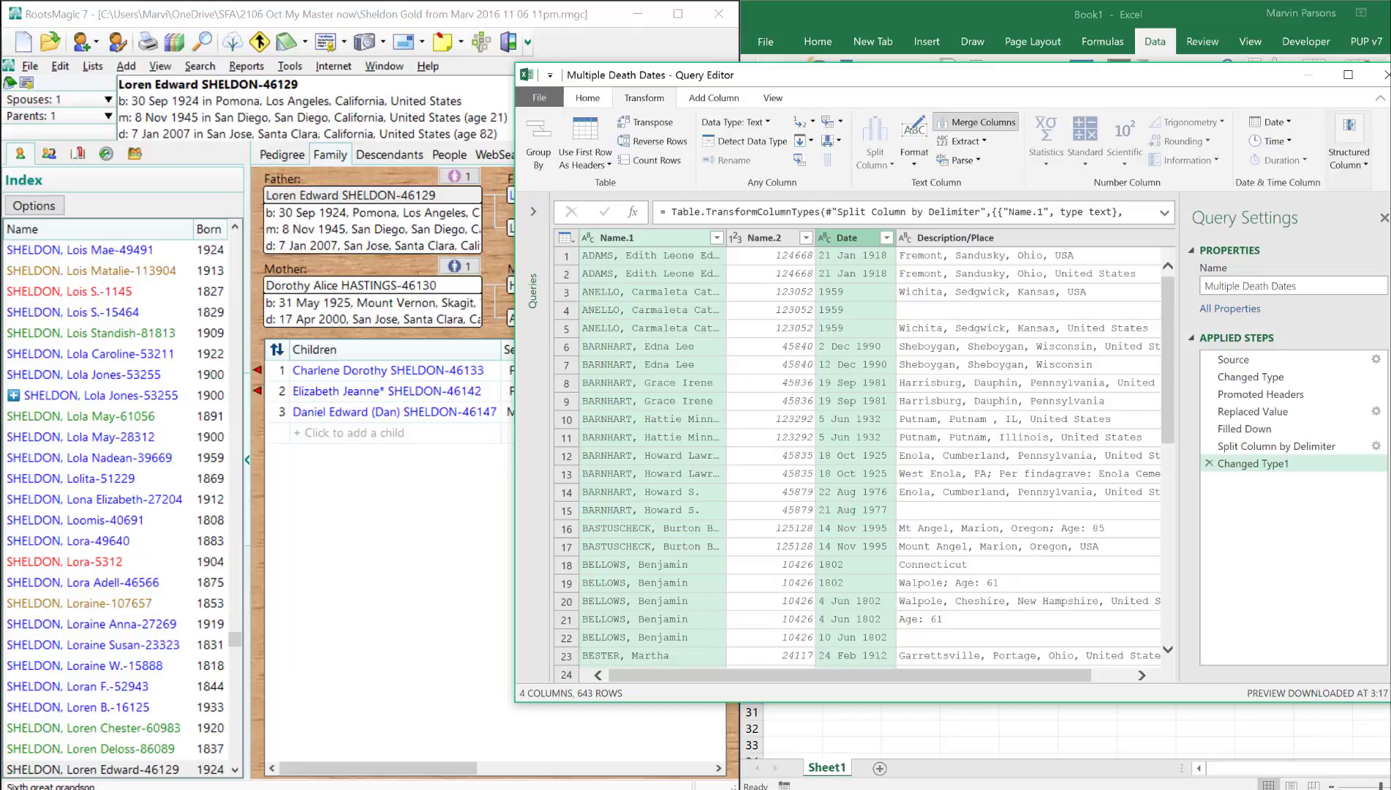
left_click(984, 122)
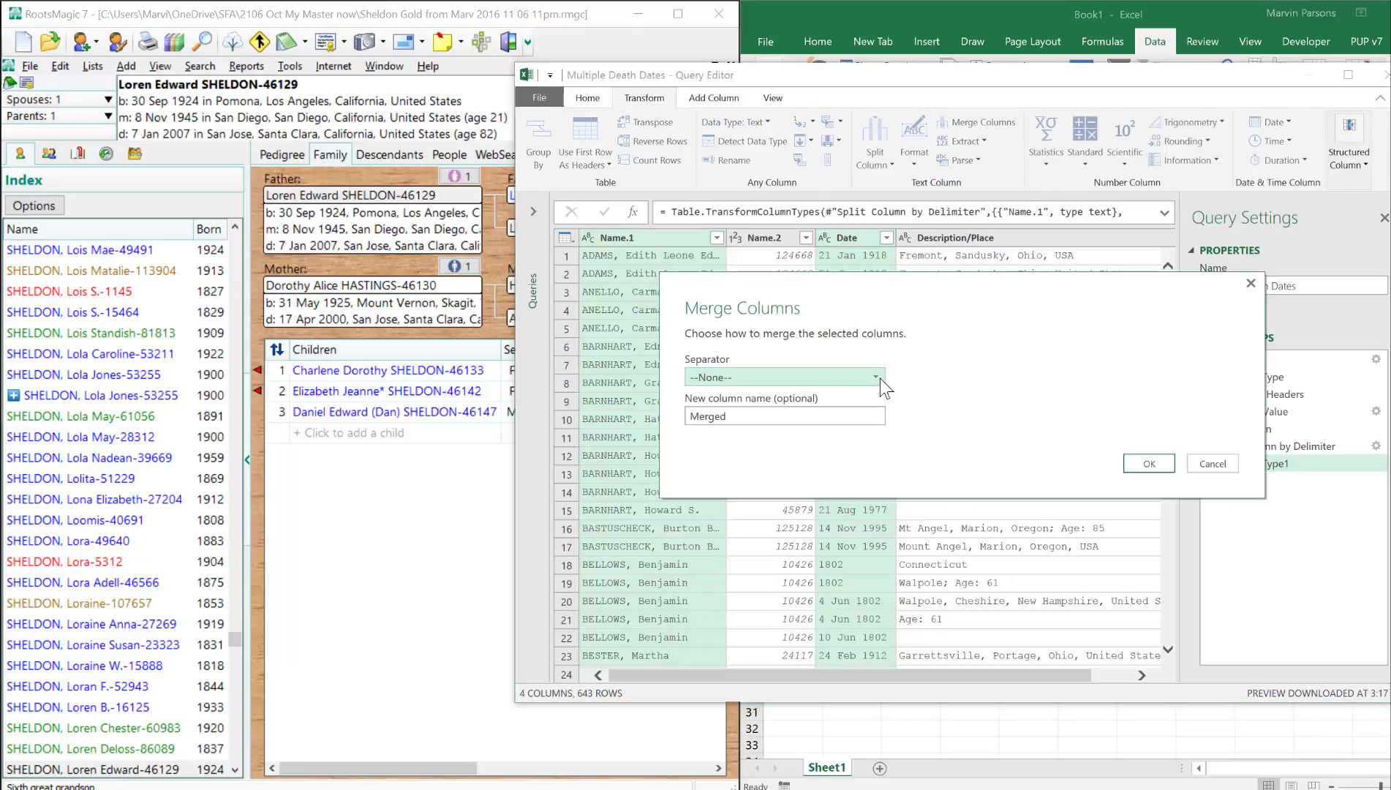
left_click(876, 376)
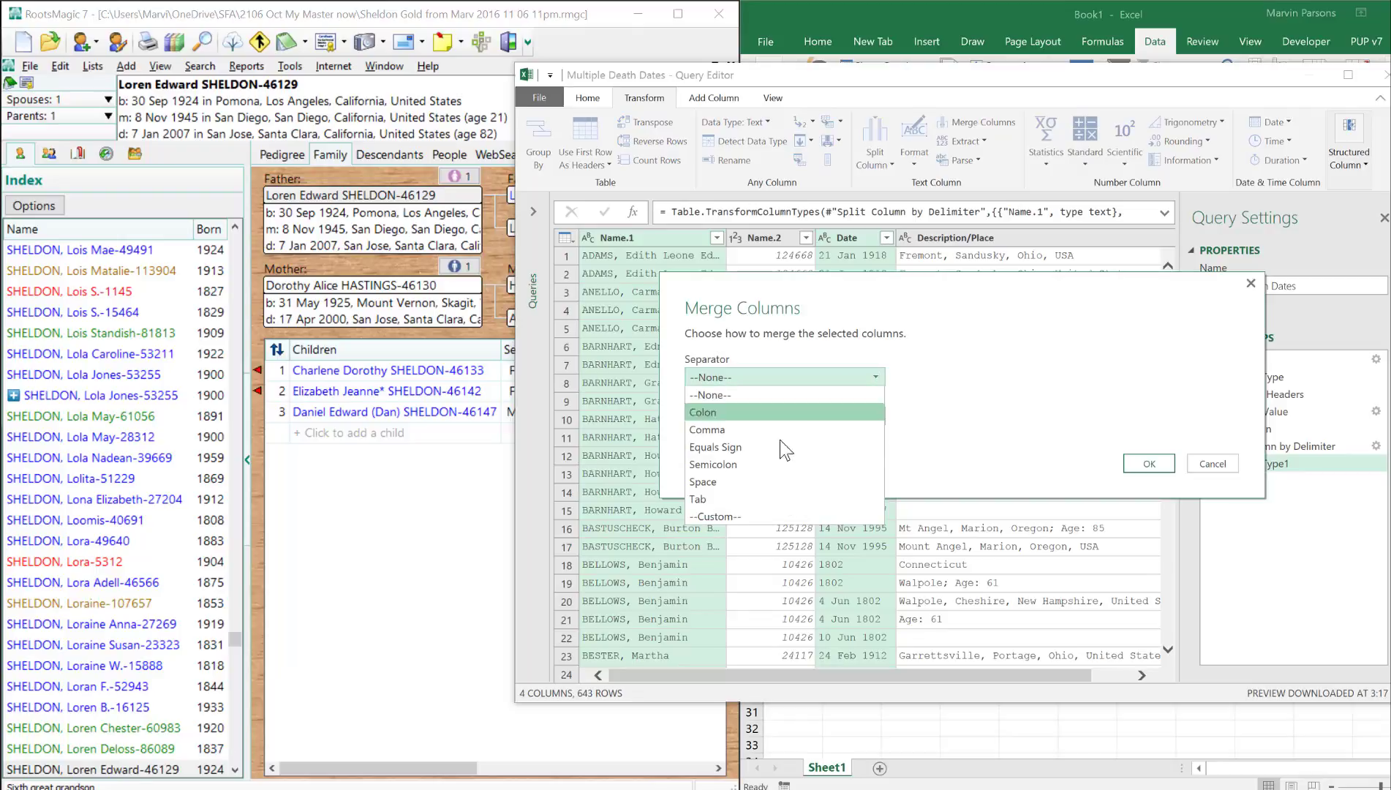
left_click(737, 516)
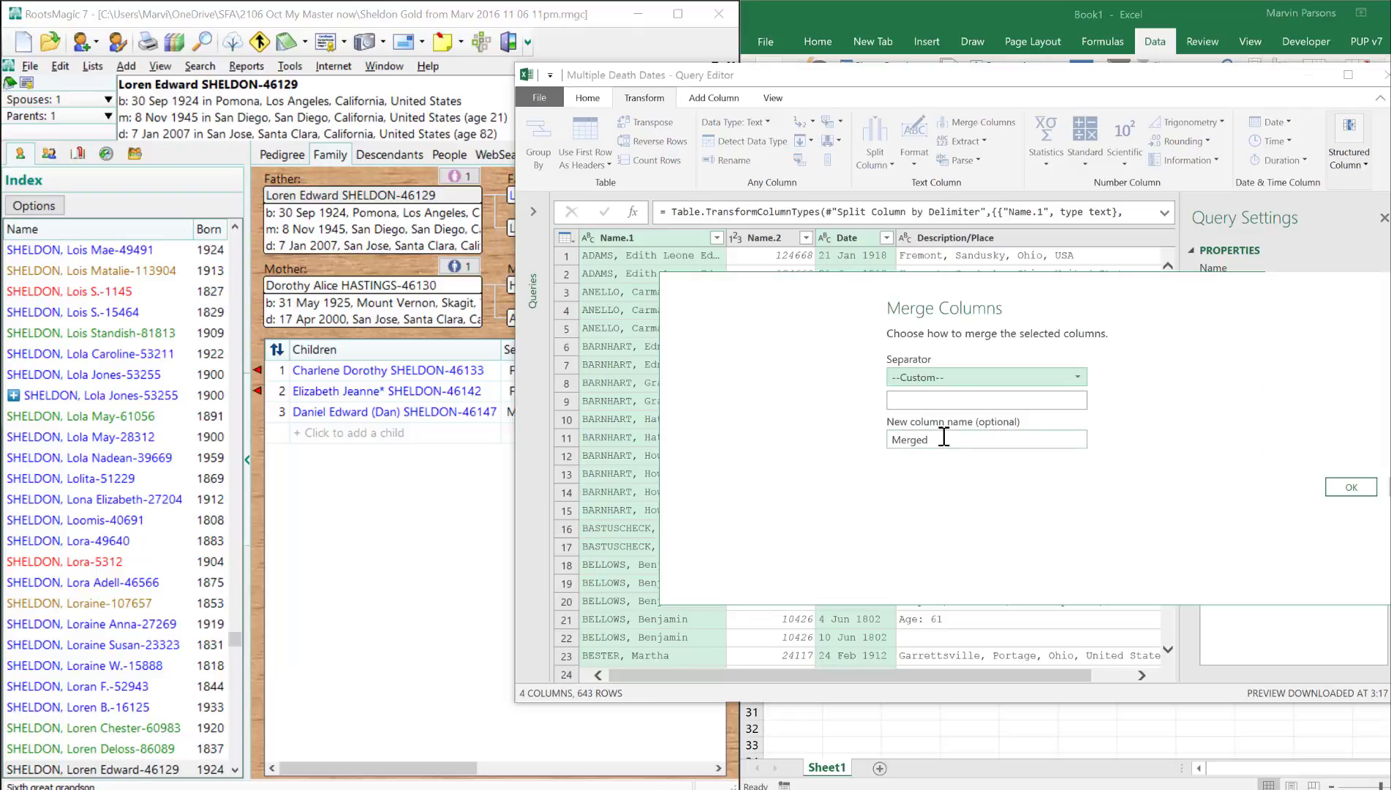
left_click(934, 402)
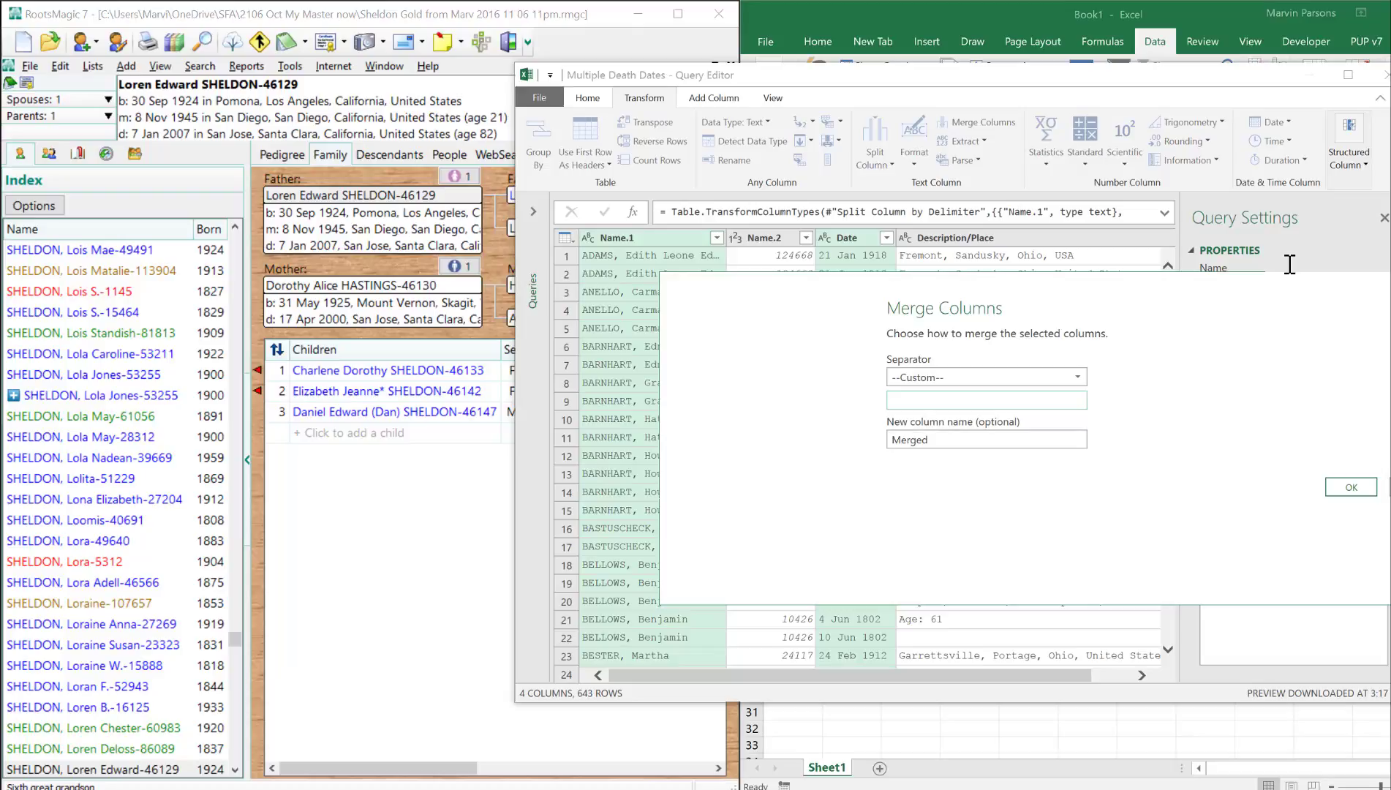
type("-")
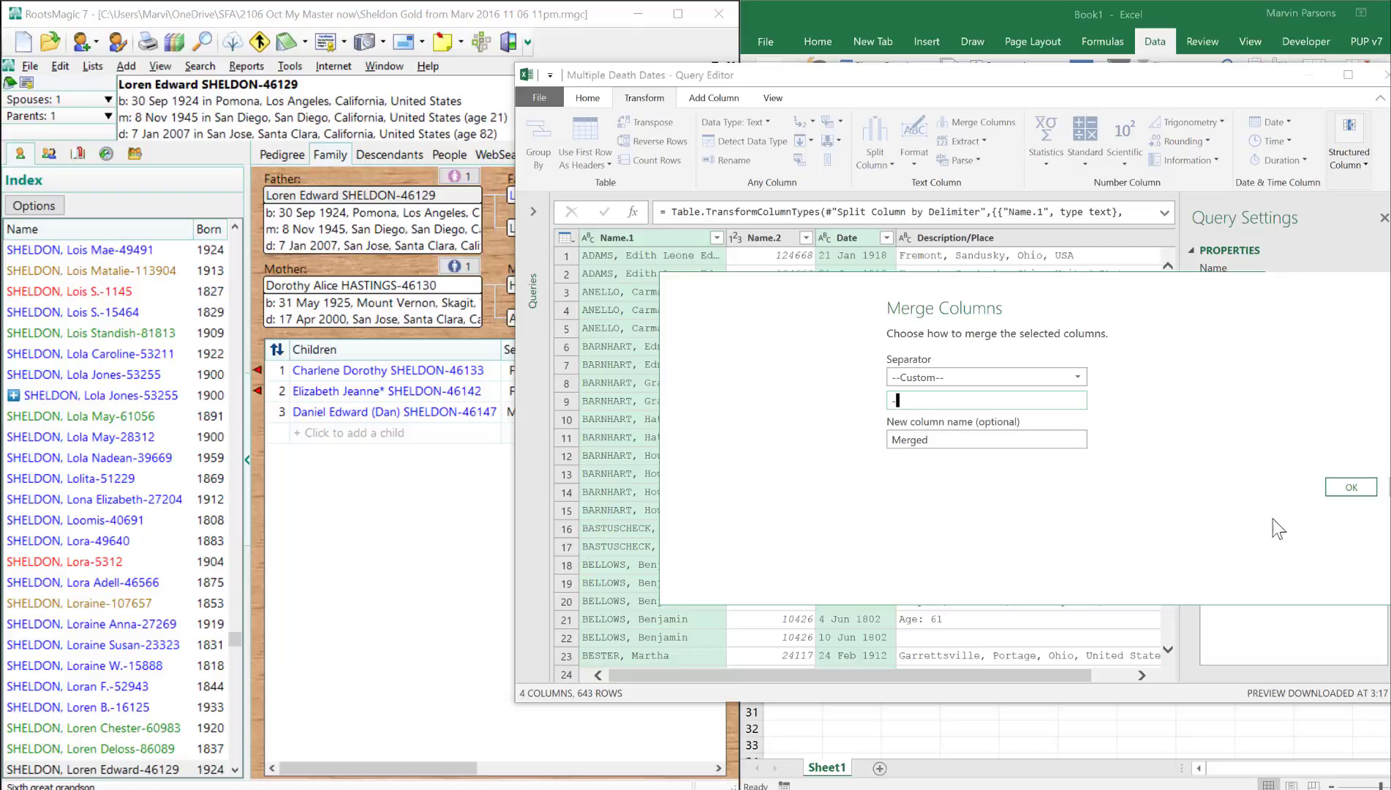
left_click(1355, 487)
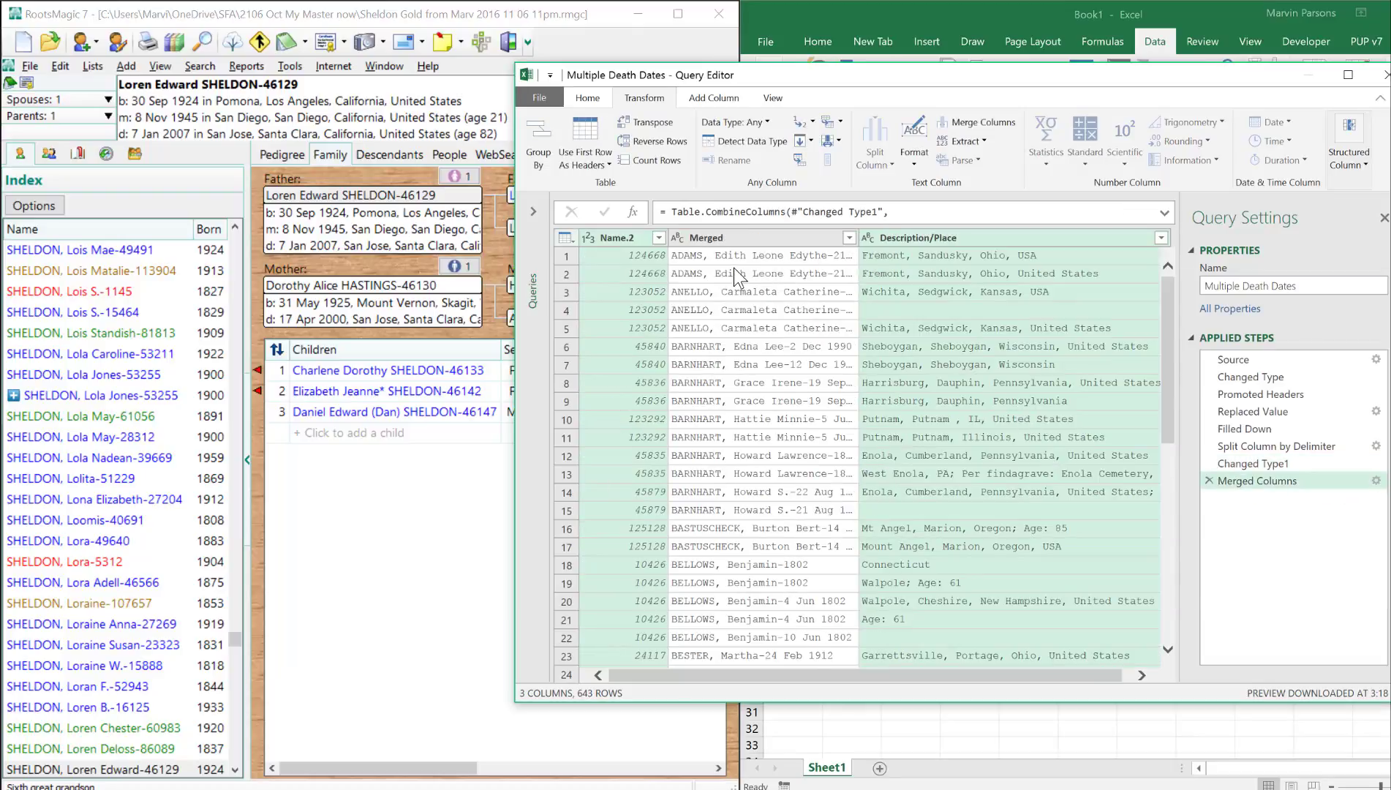
left_click_drag(860, 238, 942, 238)
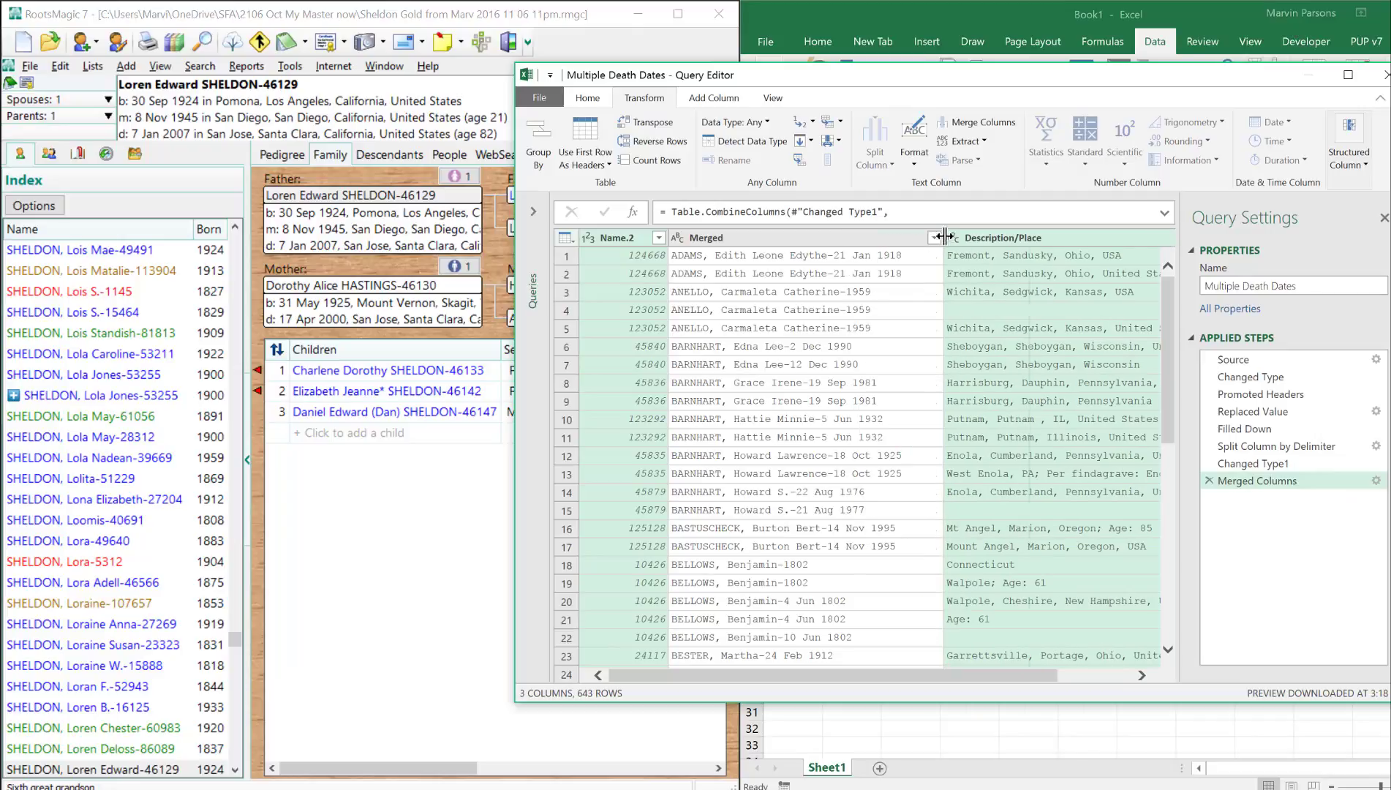
- Close the query and load its result as a table into the existing worksheet at $A$1
left_click(588, 97)
left_click(547, 166)
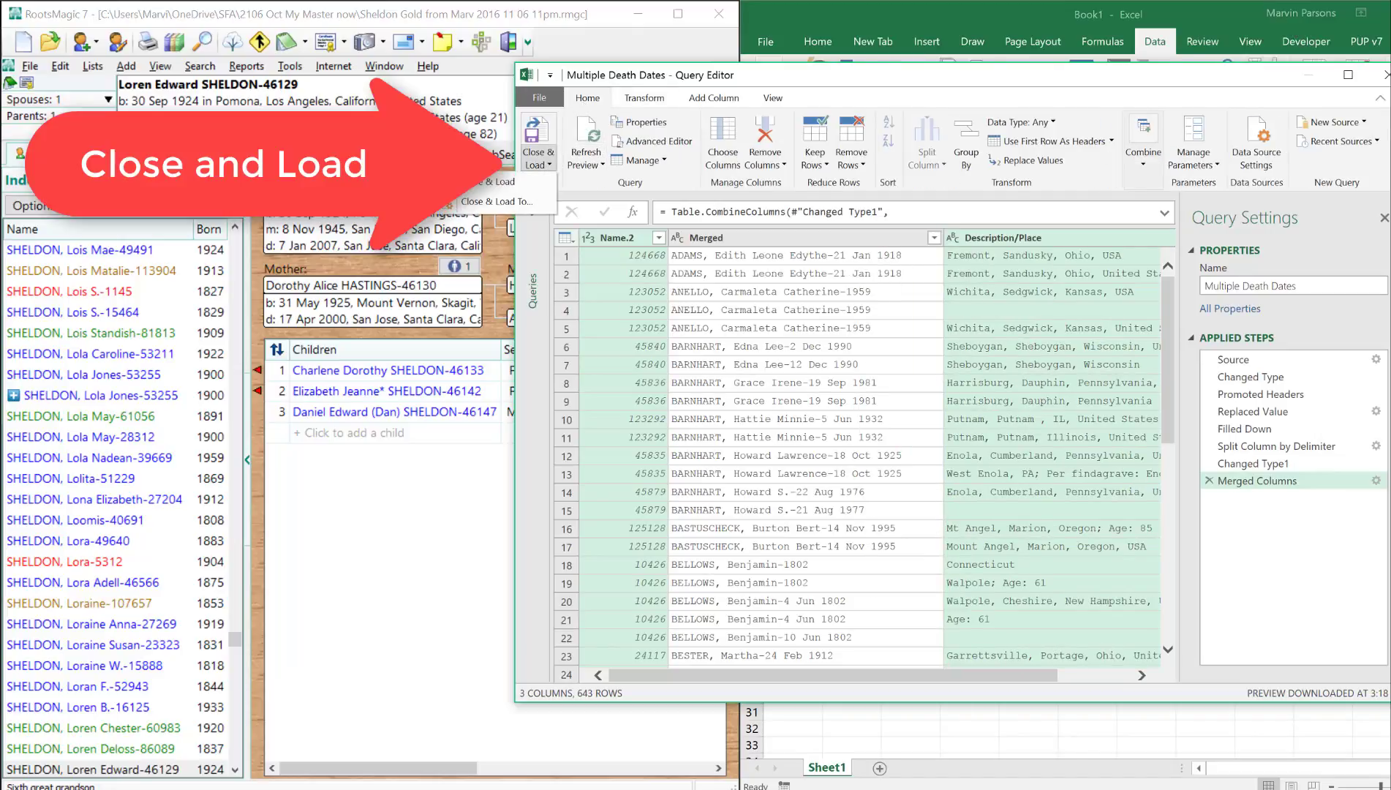
left_click(529, 199)
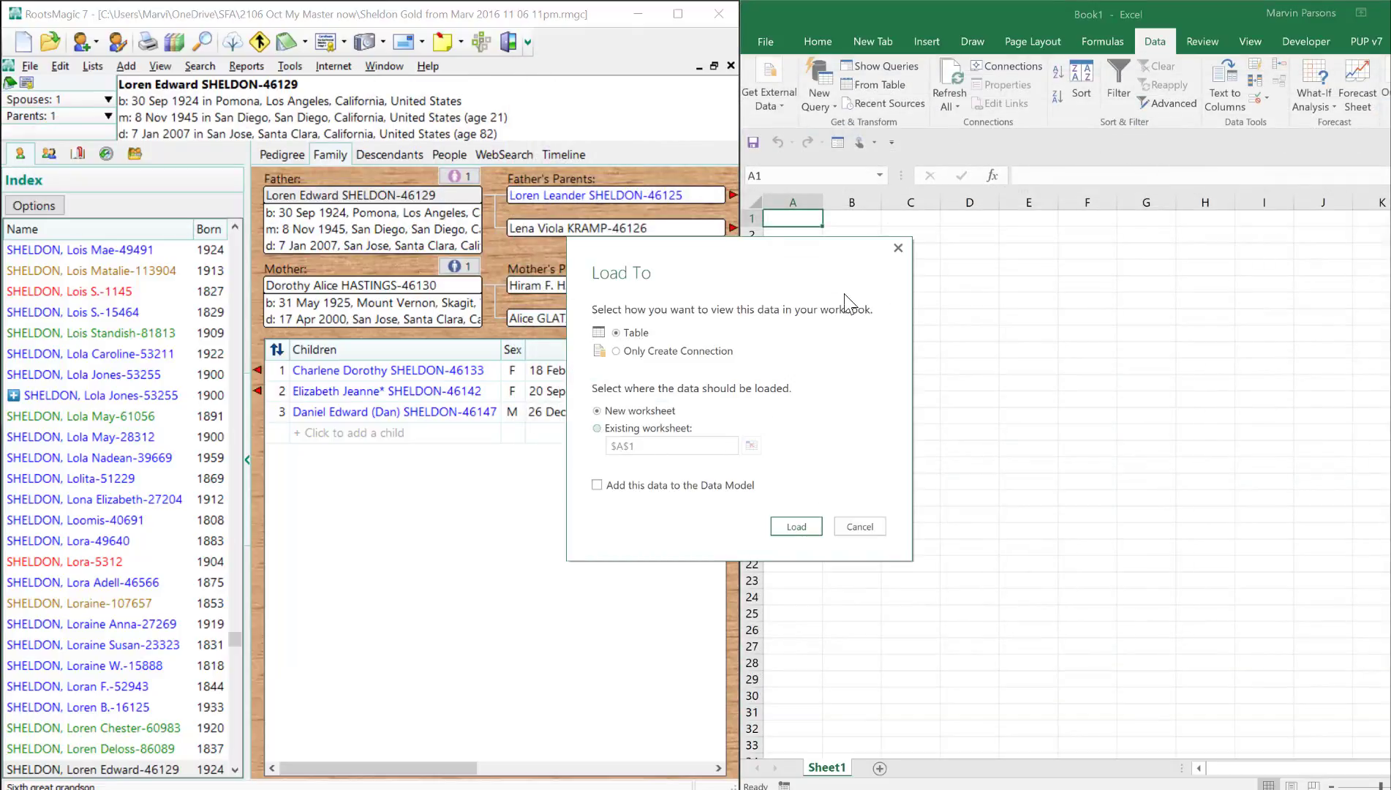
left_click(598, 428)
left_click(796, 527)
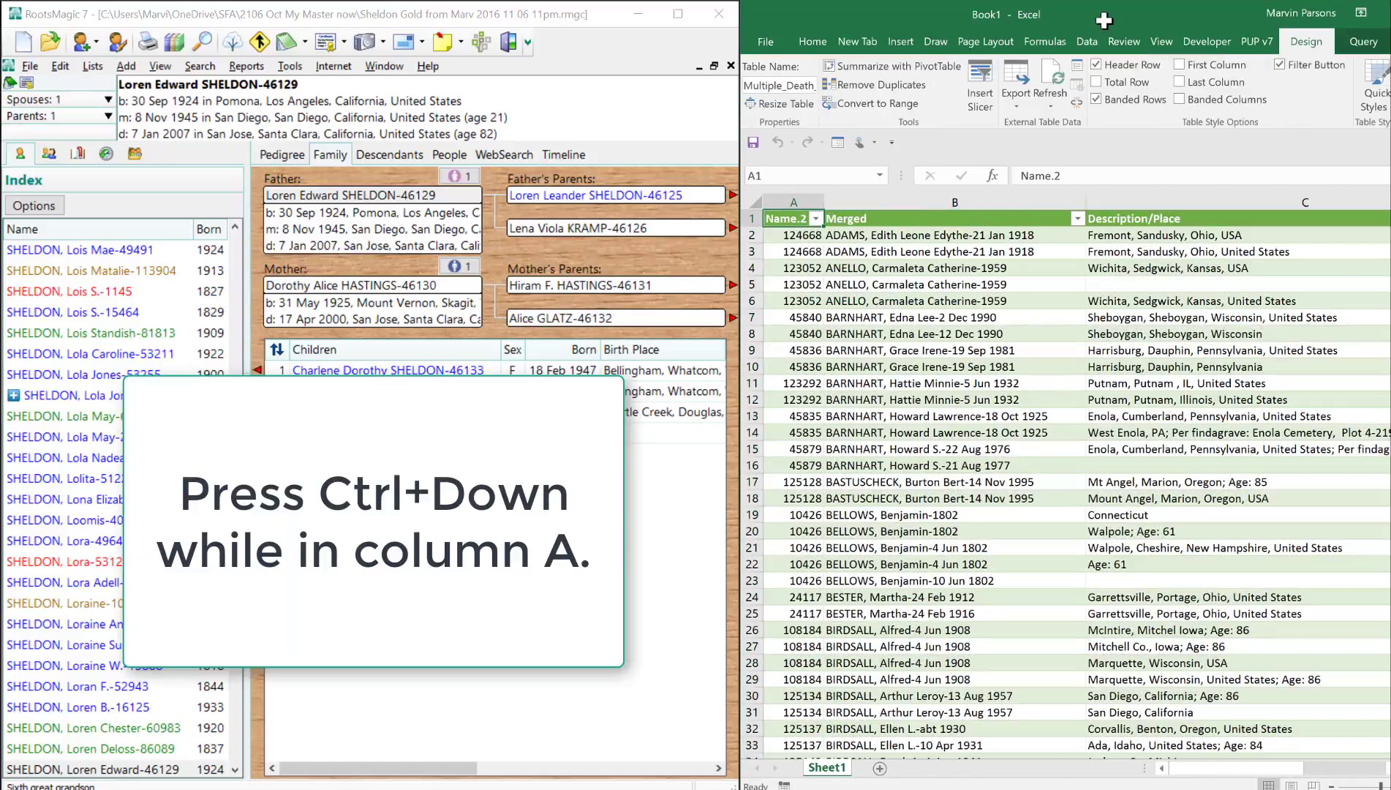
- Check how far the loaded table extends in column A, and return to its header row
left_click(799, 223)
key("ctrl+Down")
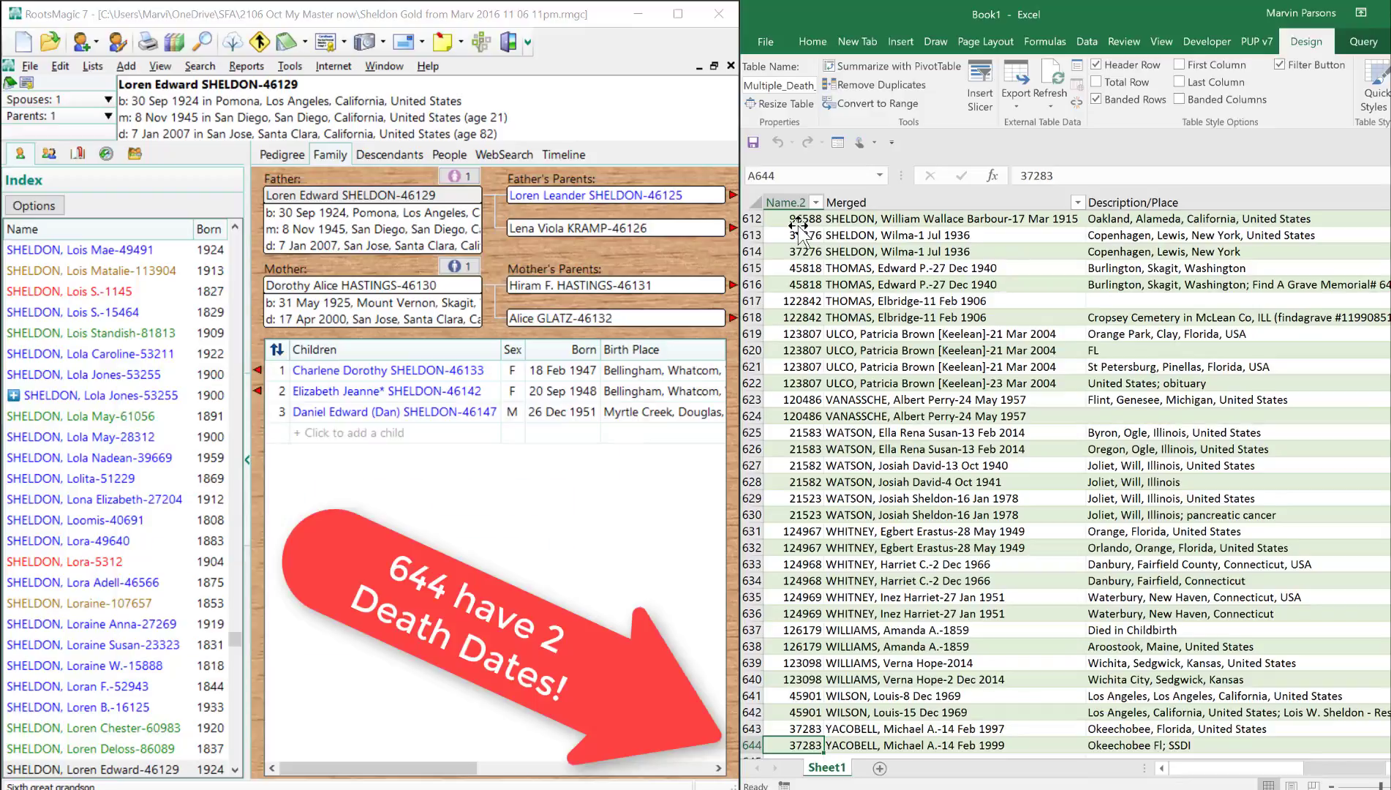
key("ctrl+Up")
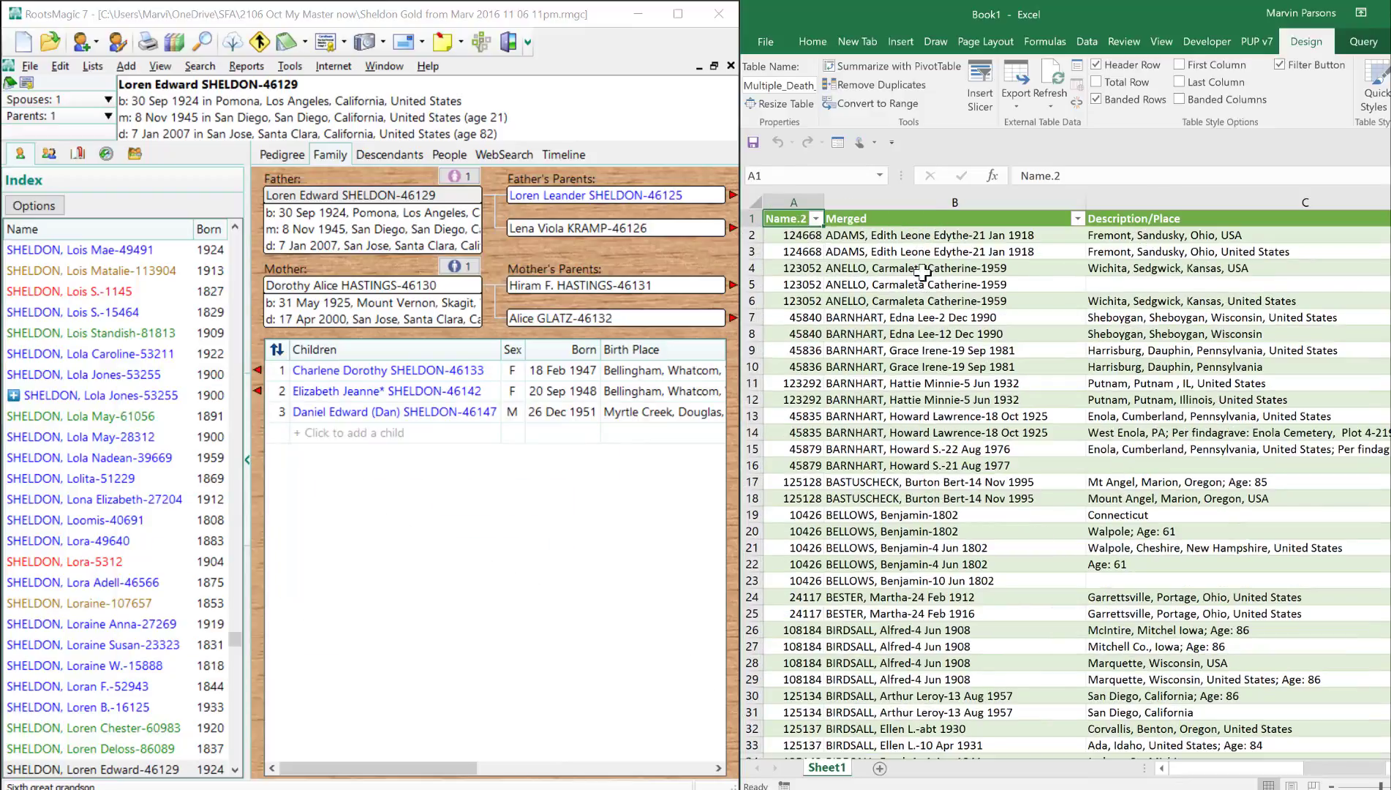
- Add a new table column headed Count in cell D1, beside Description/Place
left_click_drag(1237, 768, 1266, 772)
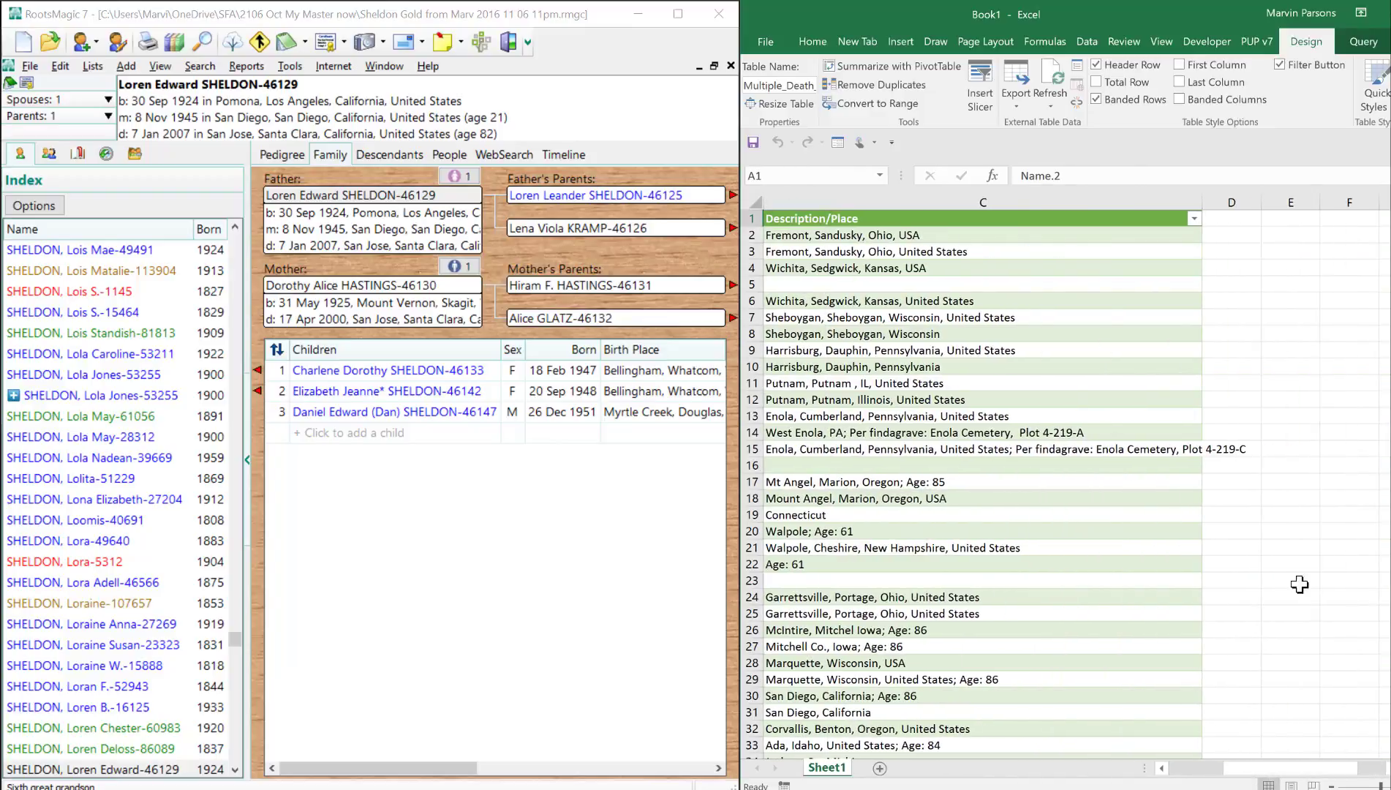
left_click(1236, 218)
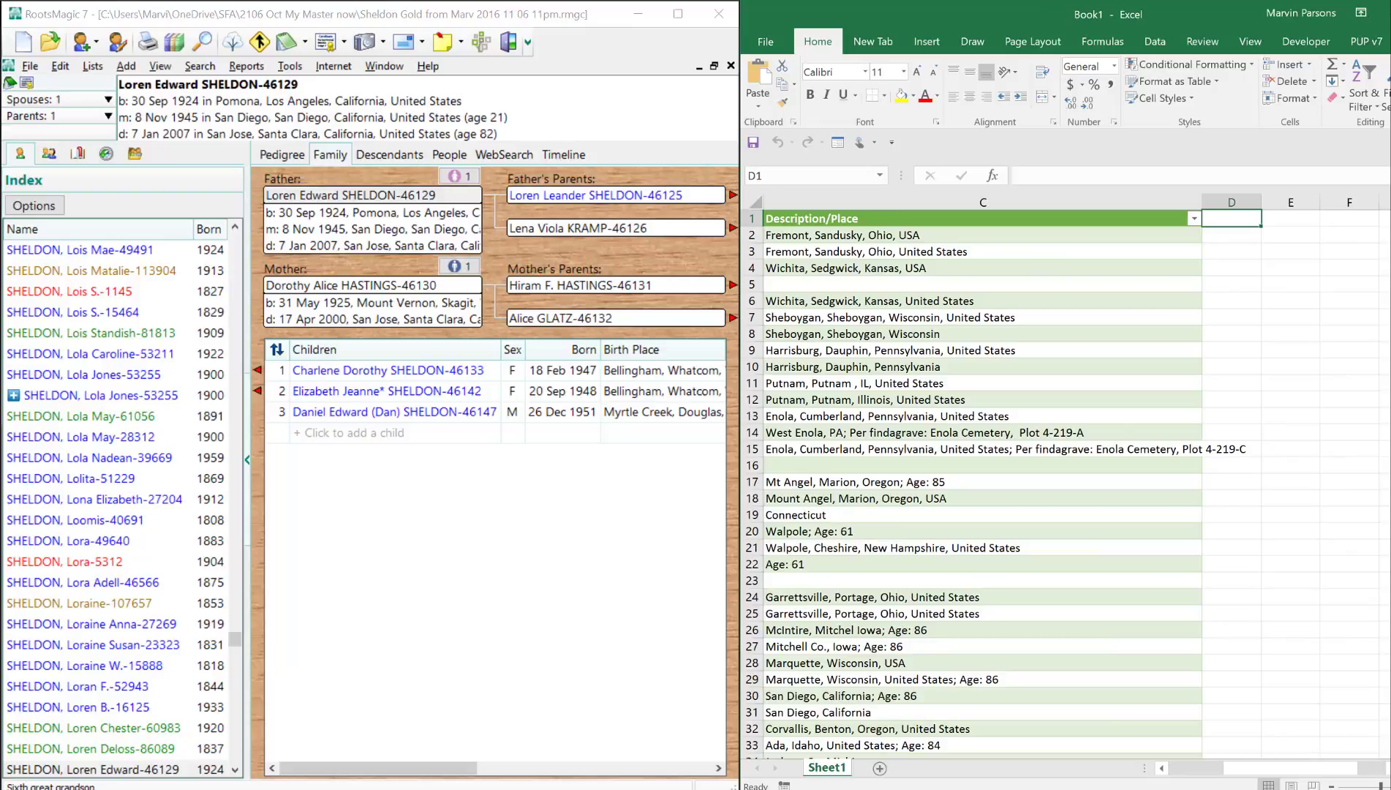
type("Count")
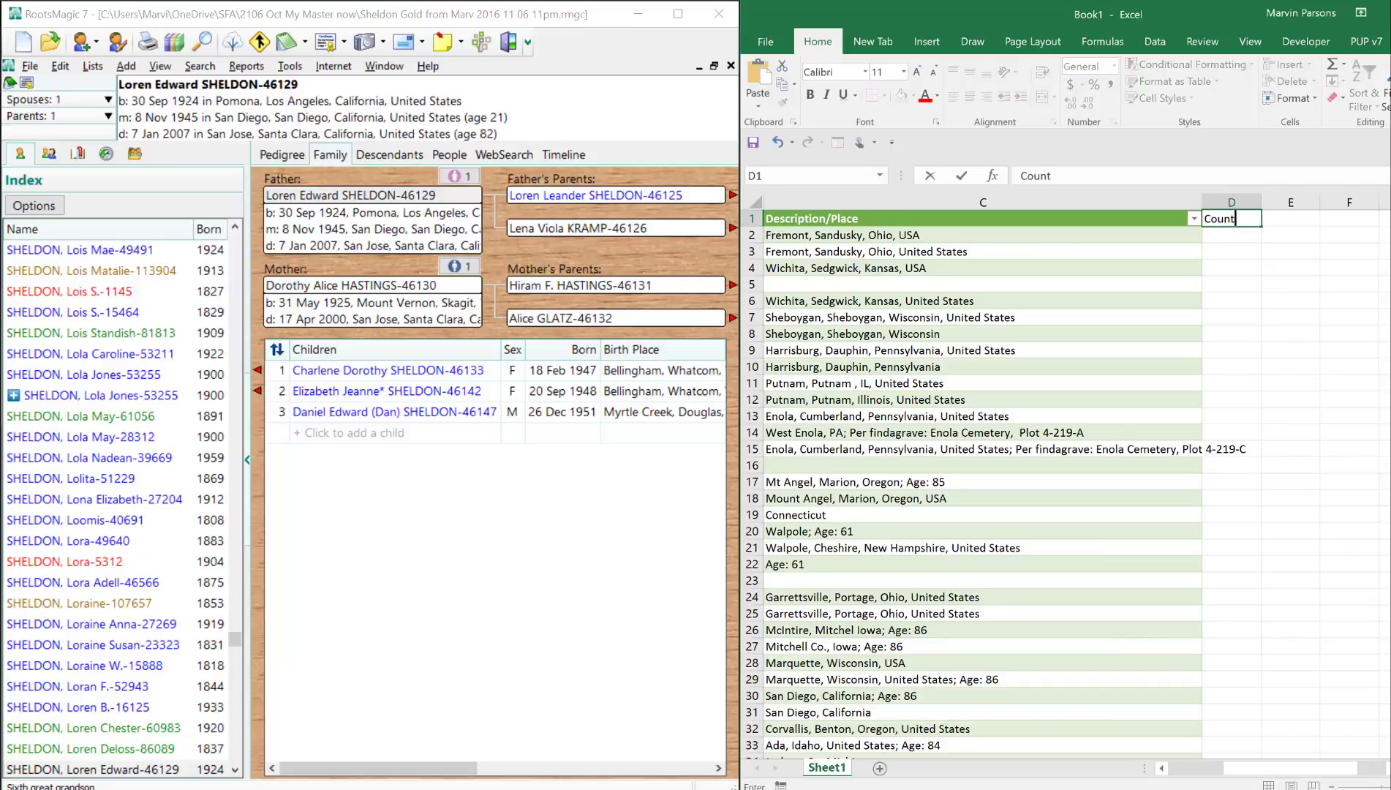
key("Return")
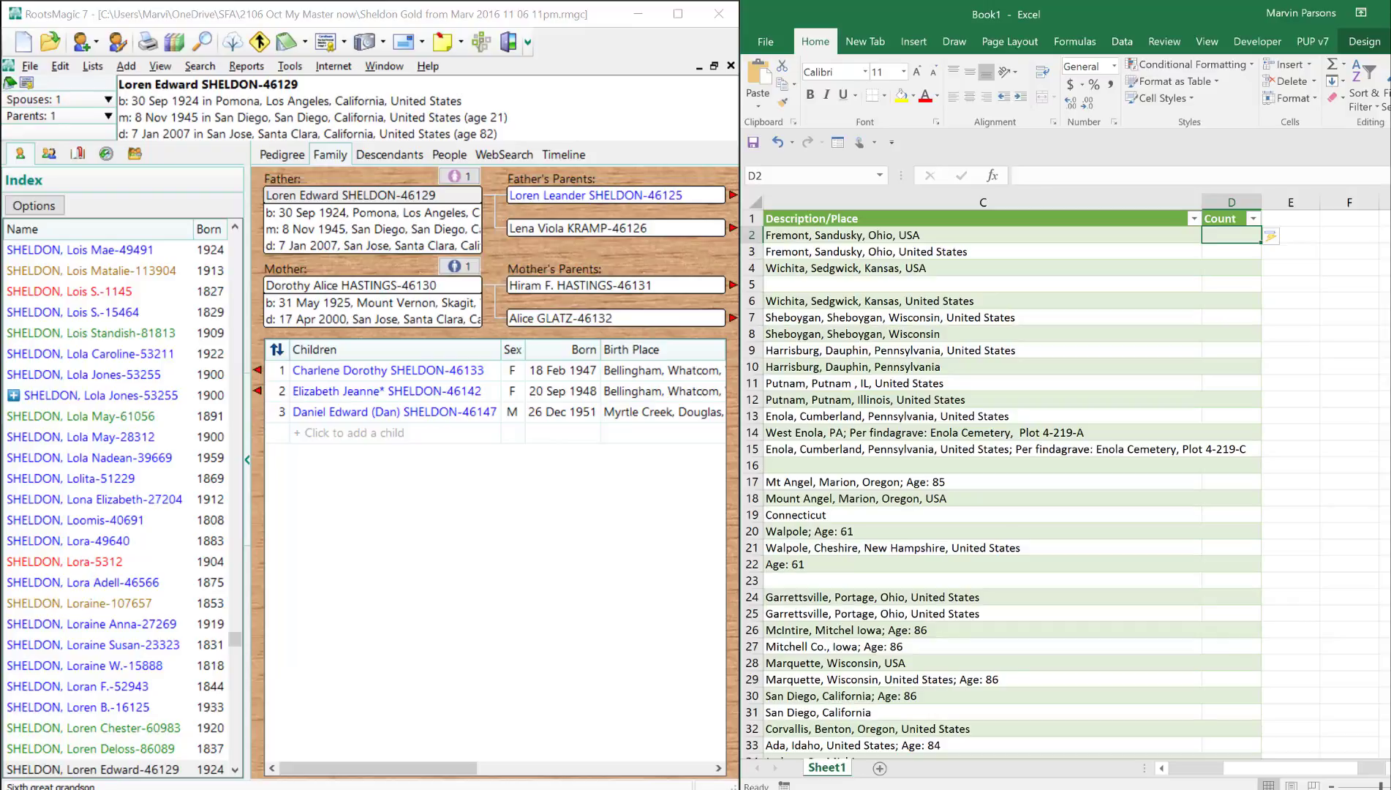
- Fill the Count column with the formula =COUNTIF(B:B,B2) to count identical entries in the Merged column
type("=countif")
type("(")
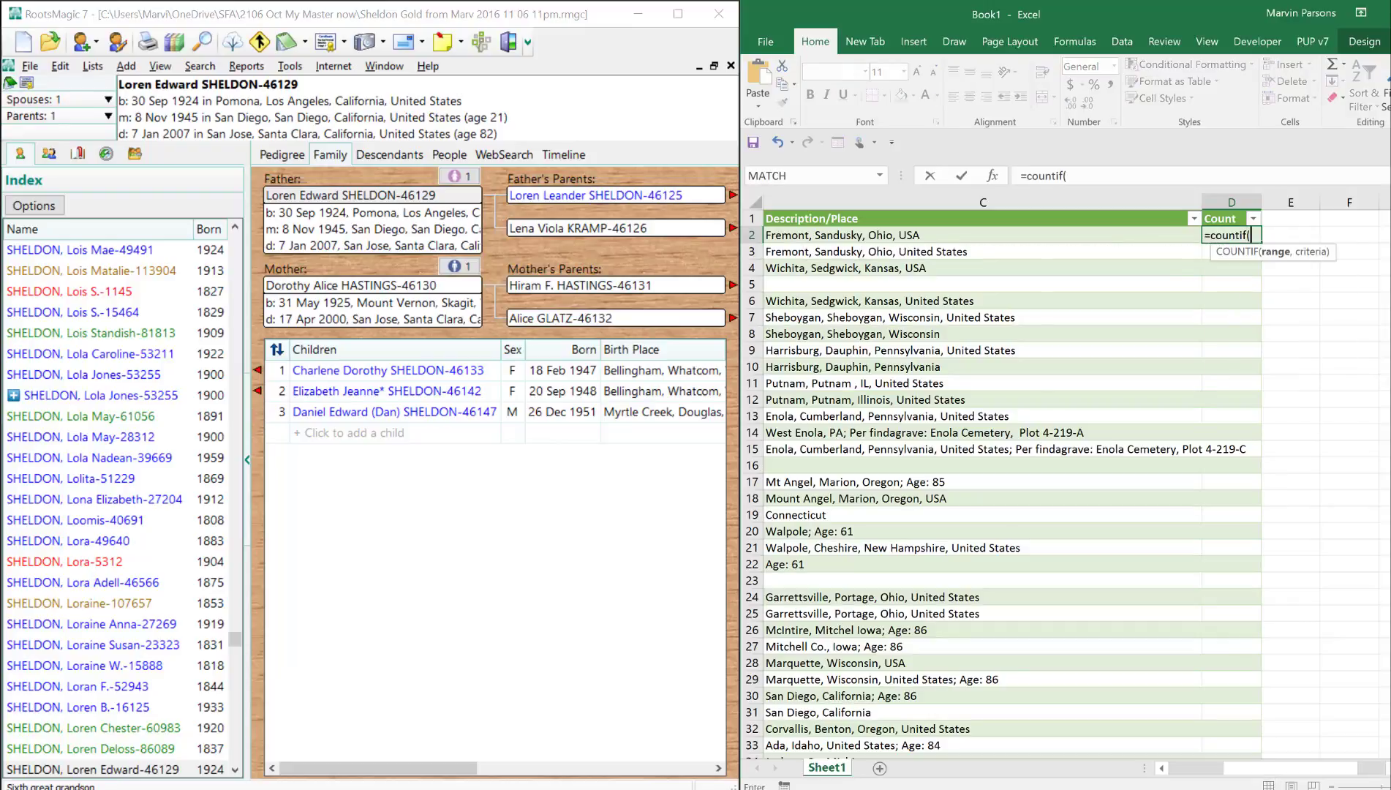
left_click(1209, 768)
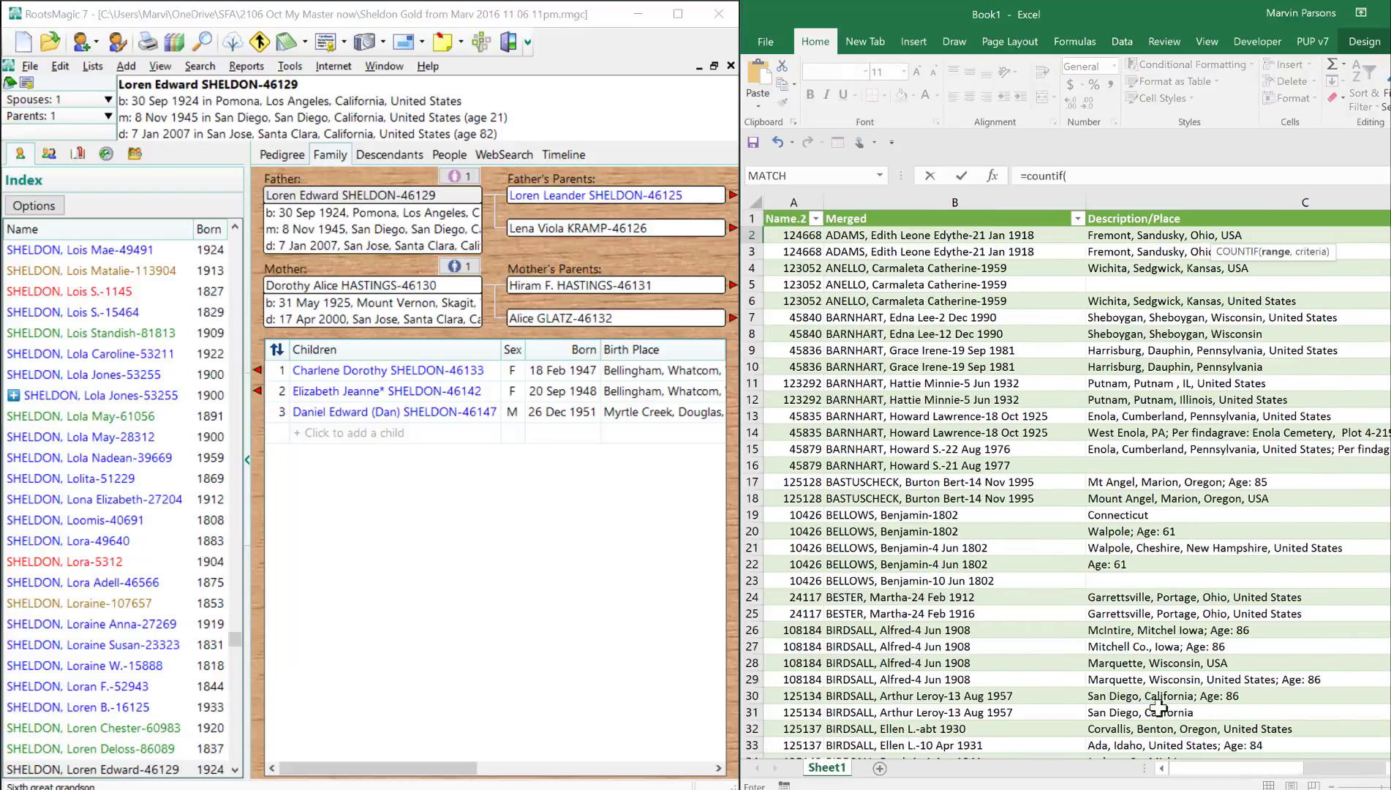
left_click(955, 200)
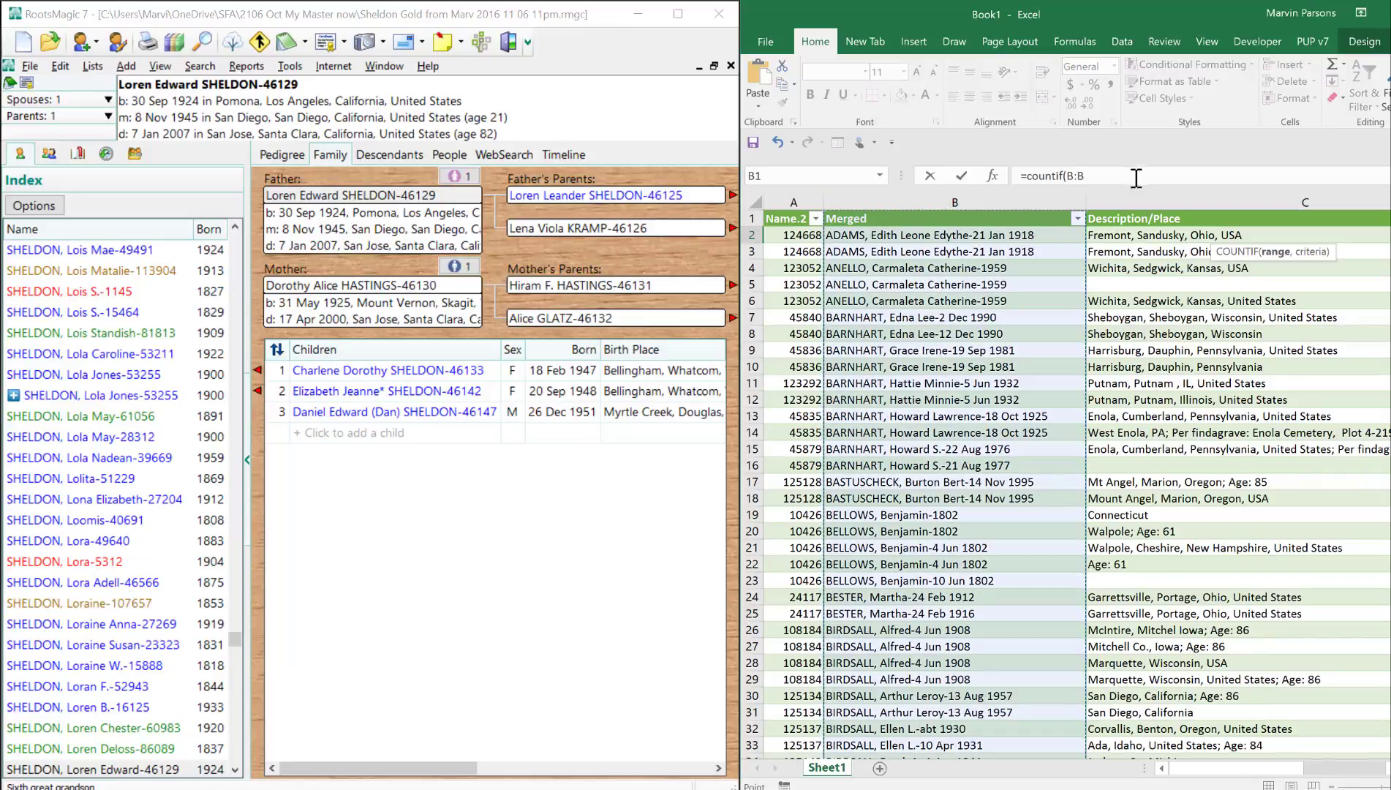
left_click(1102, 180)
type(",")
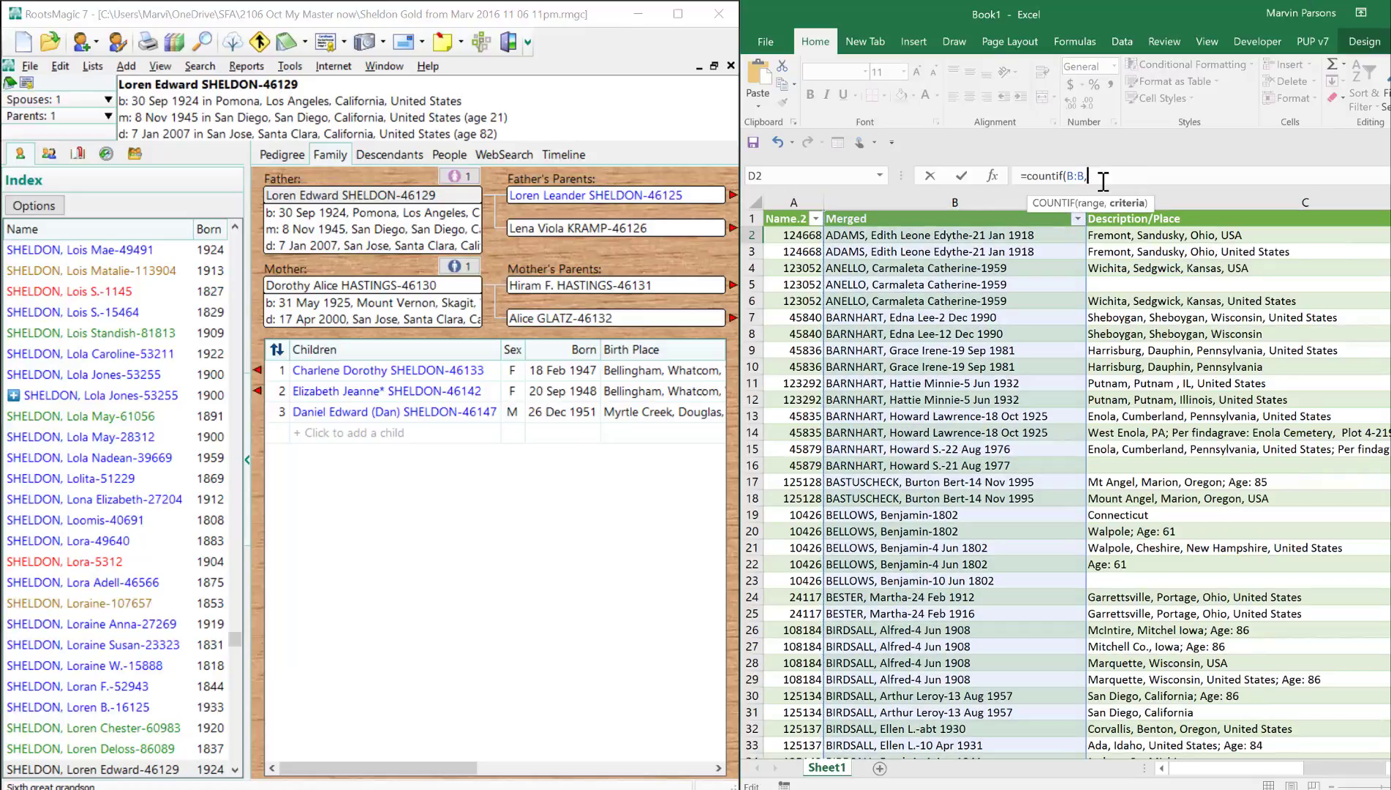
type("b2)")
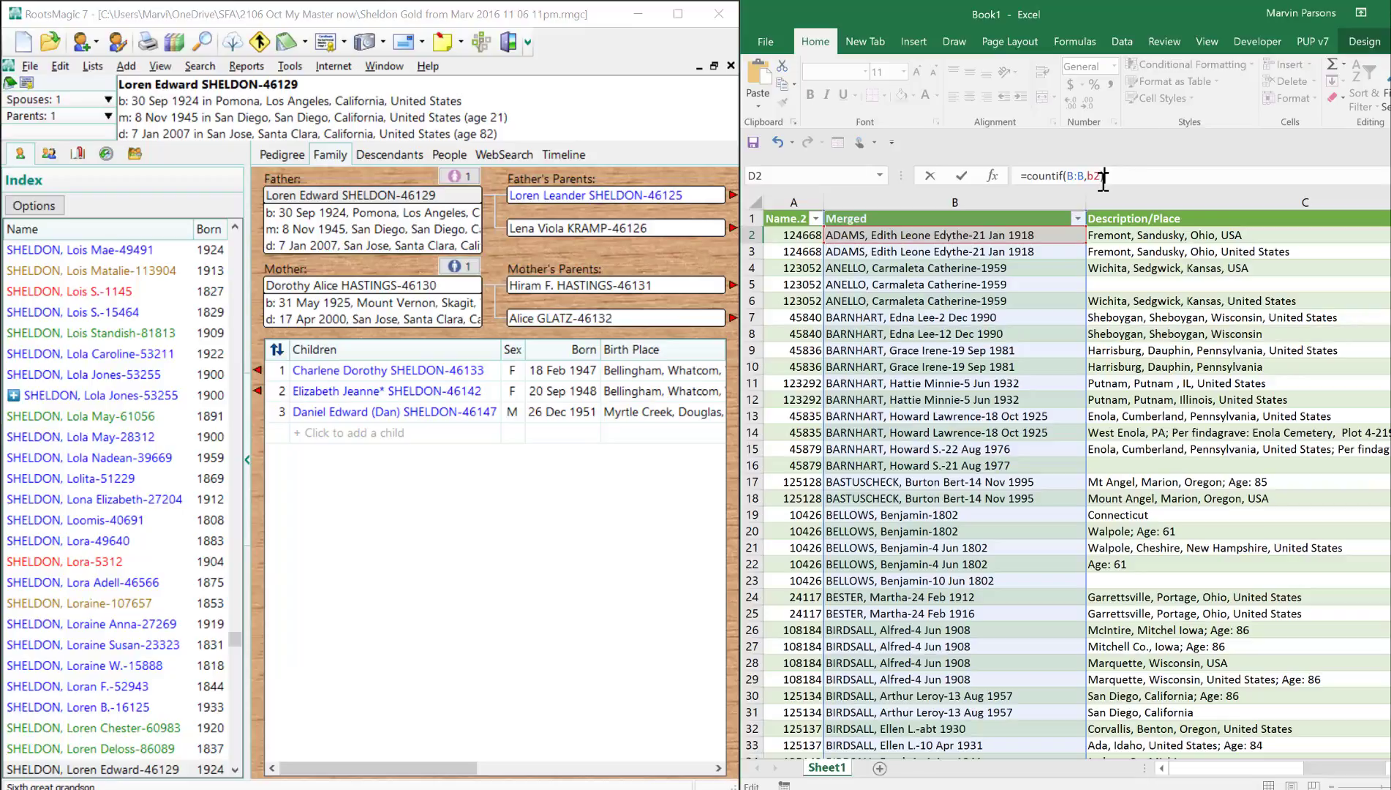
key("Return")
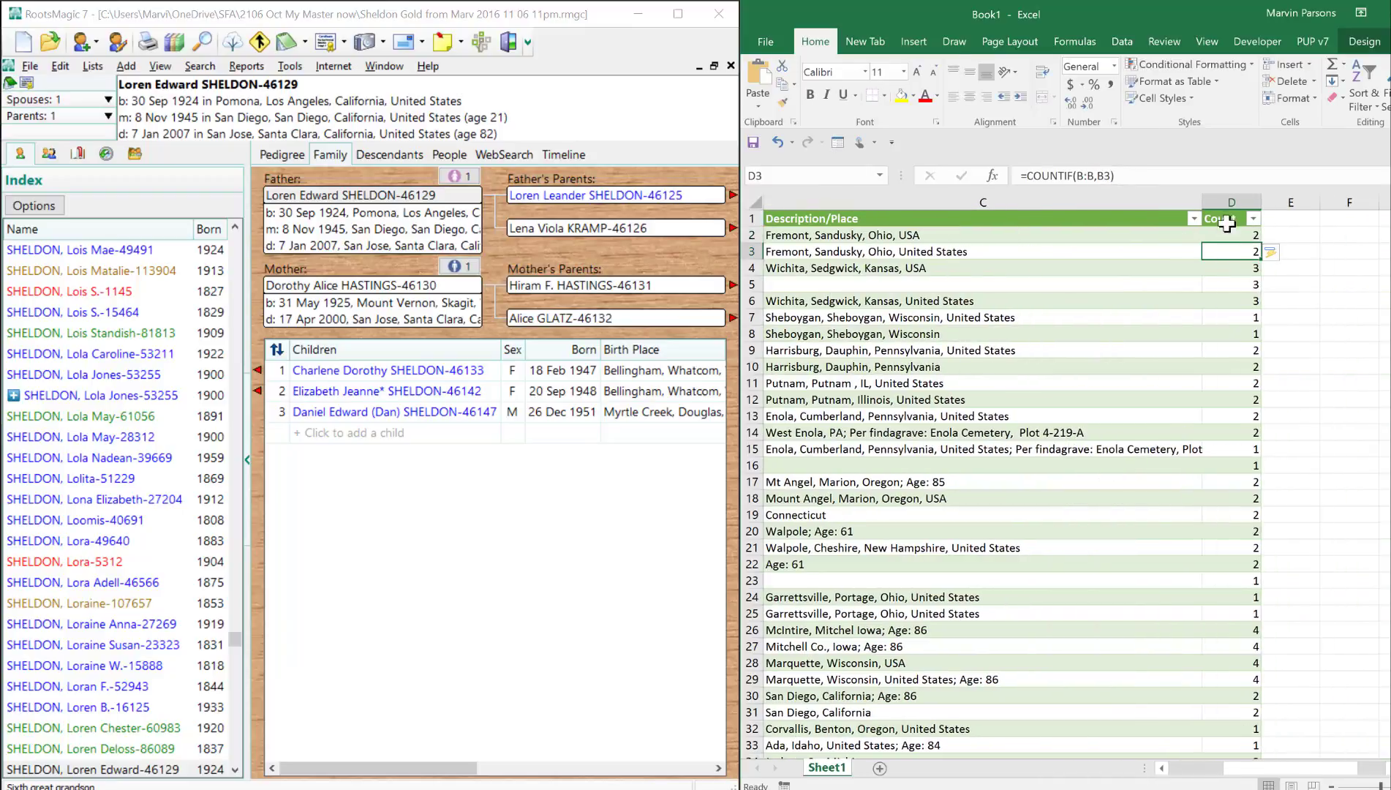
- Compare the counts with the merged names, and sort the table by Count from largest to smallest
left_click(1243, 319)
scroll(1196, 476, "left", 3)
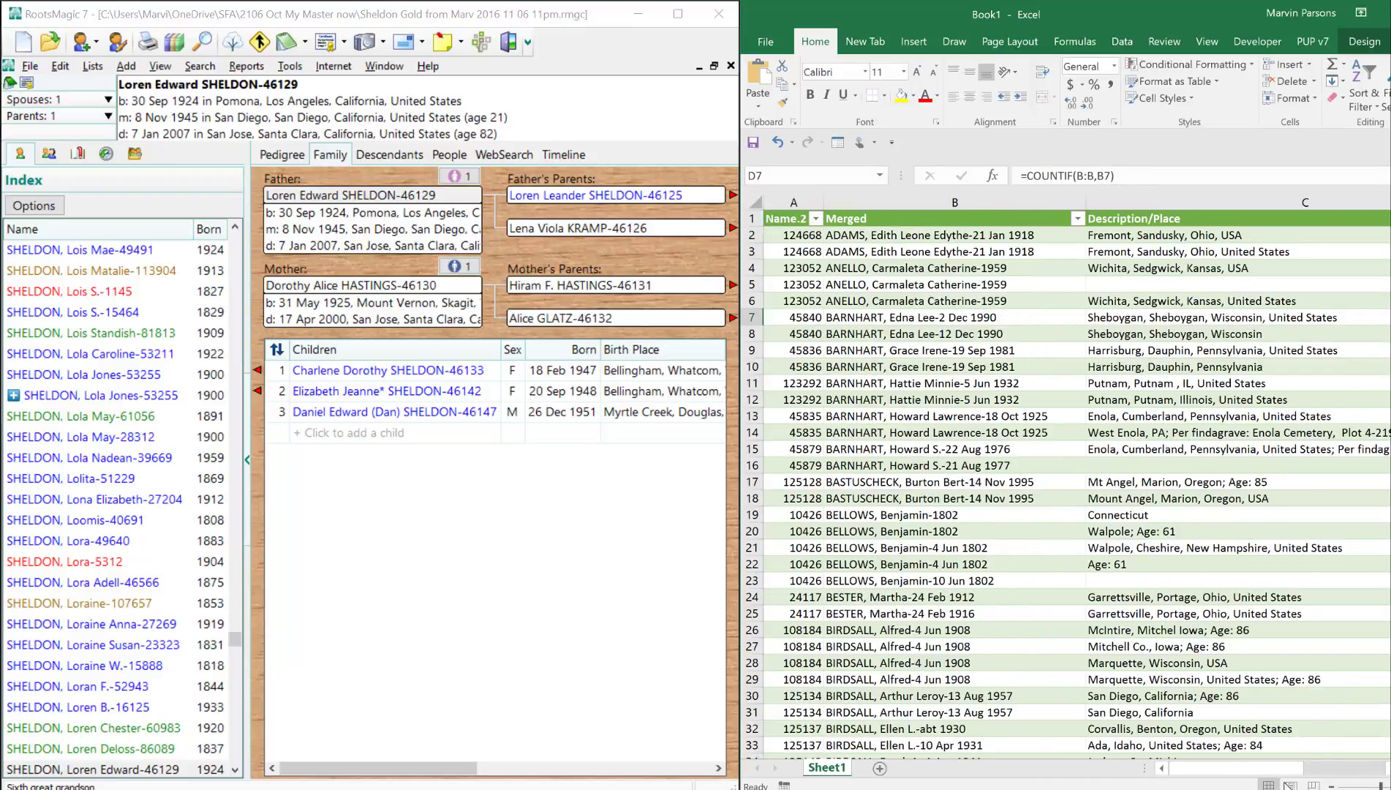
left_click_drag(1276, 769, 1336, 768)
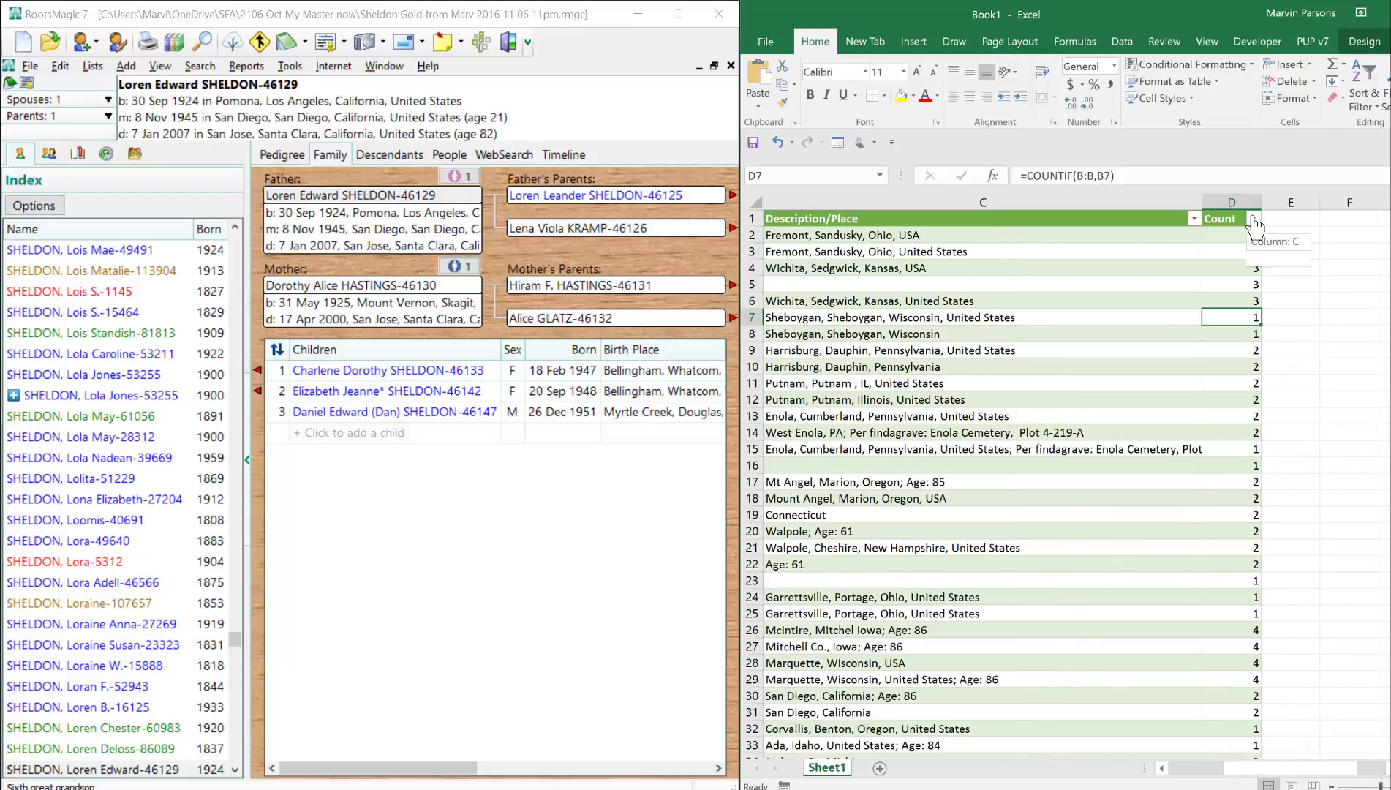
left_click(1254, 220)
left_click(1182, 258)
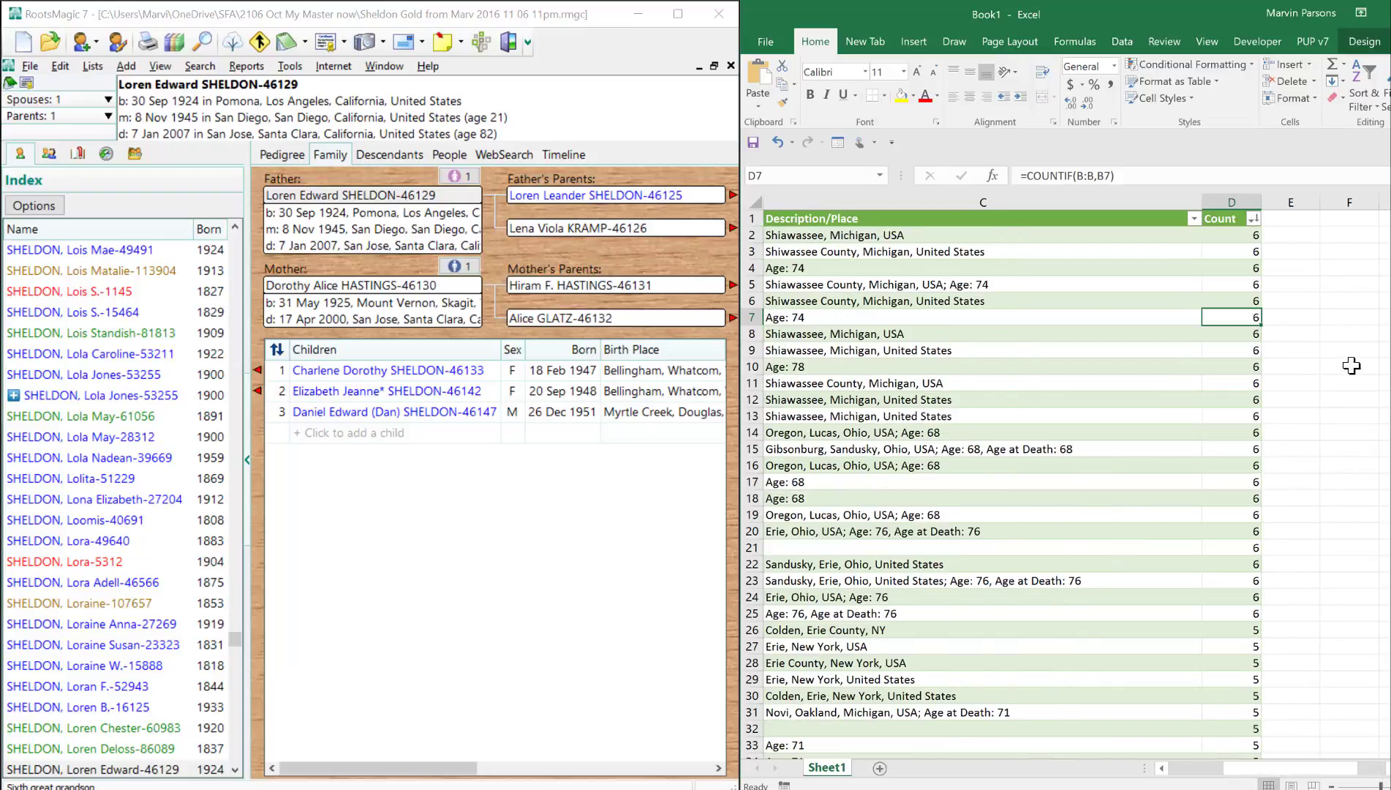
- Filter the Count column to exclude rows with a count of 1
mouse_move(1389, 227)
left_mouse_down()
mouse_move(1390, 283)
mouse_move(1389, 227)
left_mouse_up()
left_click(1253, 218)
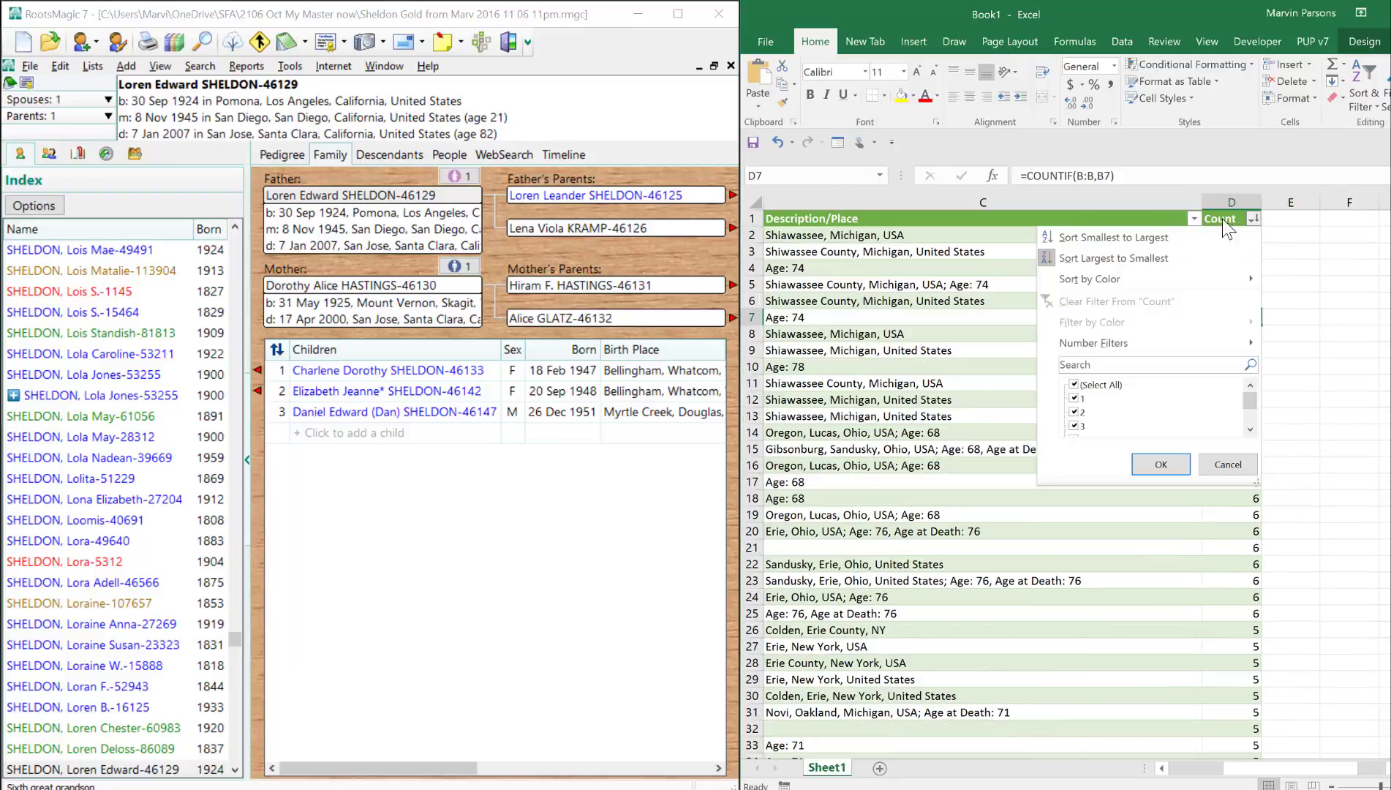
left_click(1073, 399)
left_click(1161, 464)
scroll(1134, 613, "left", 3)
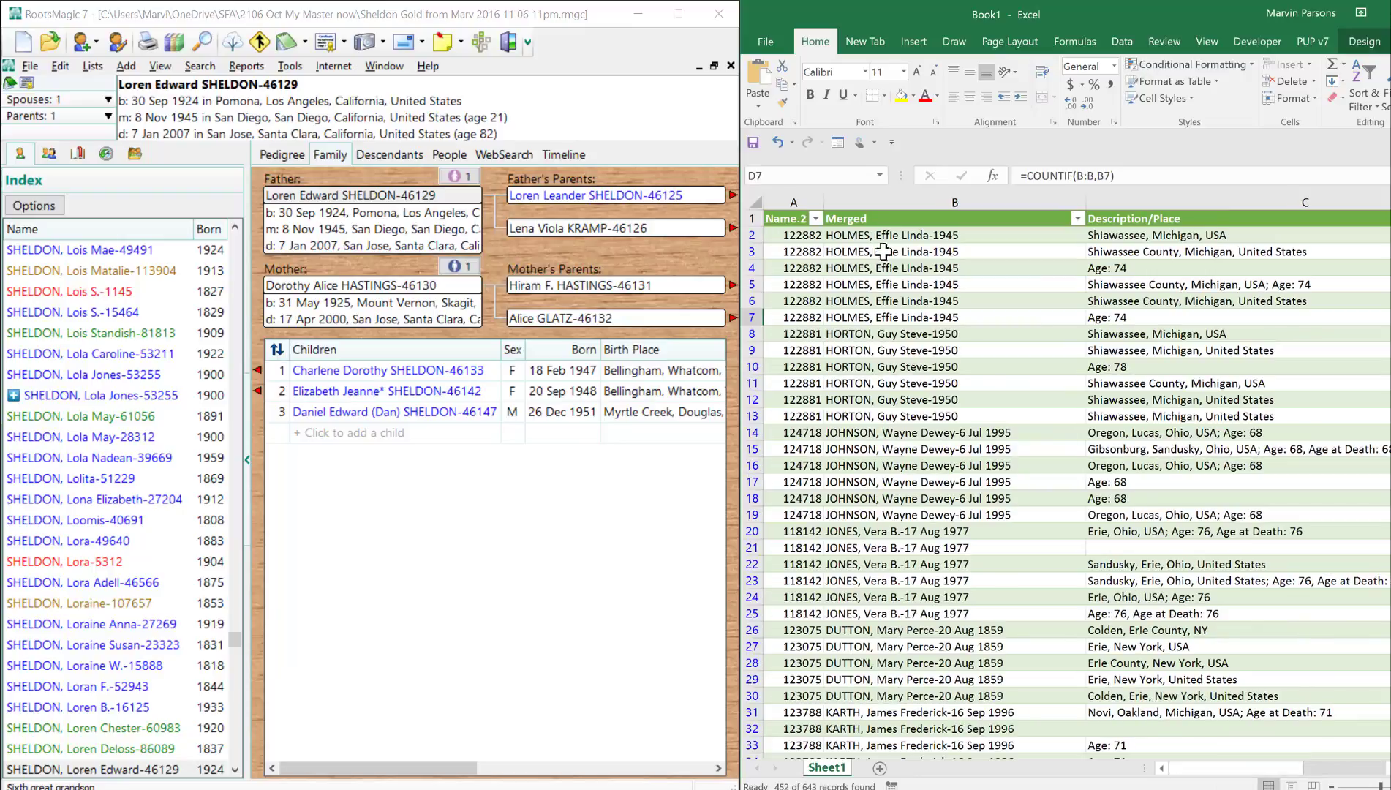
- Examine the filtered Merged column down to its last entry, and return to its first data row
left_click(861, 236)
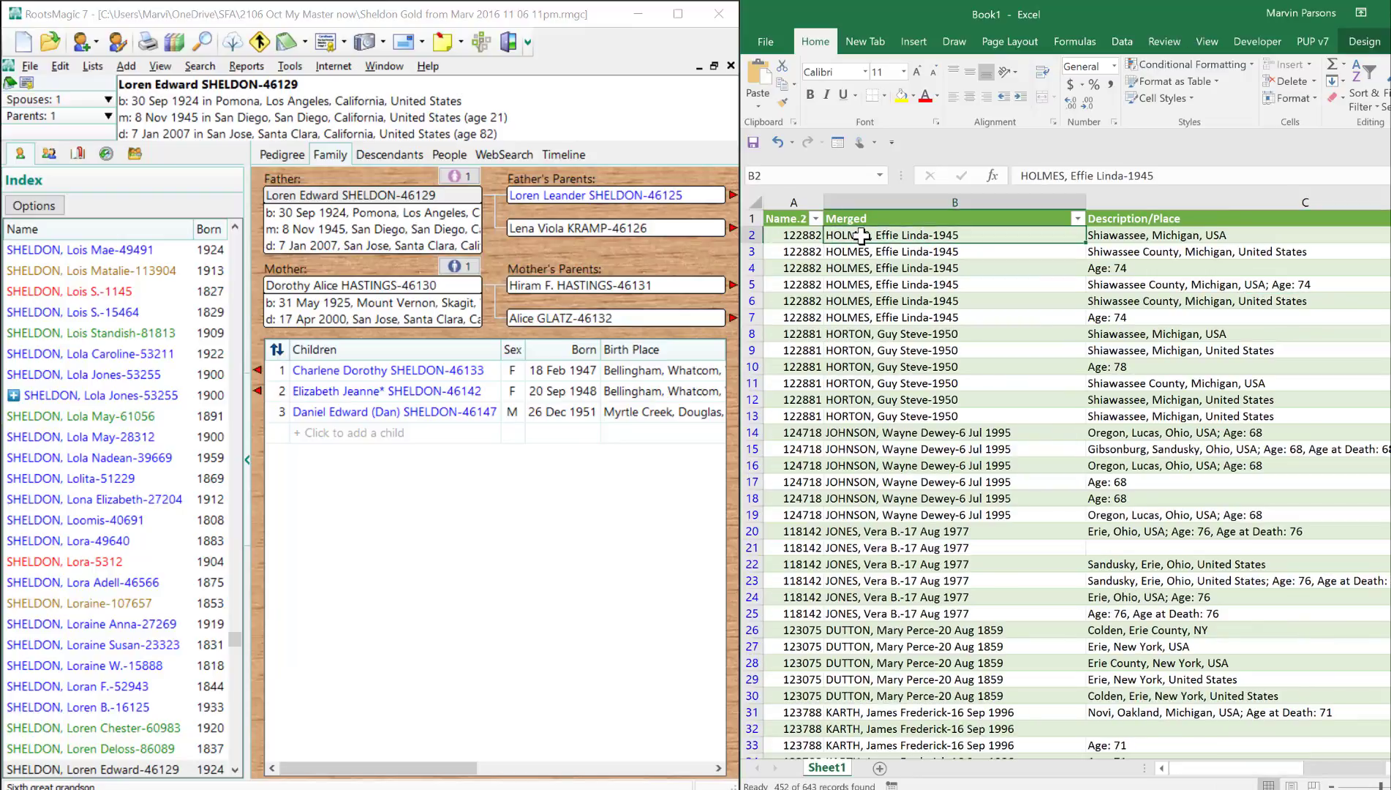
key("ctrl+Down")
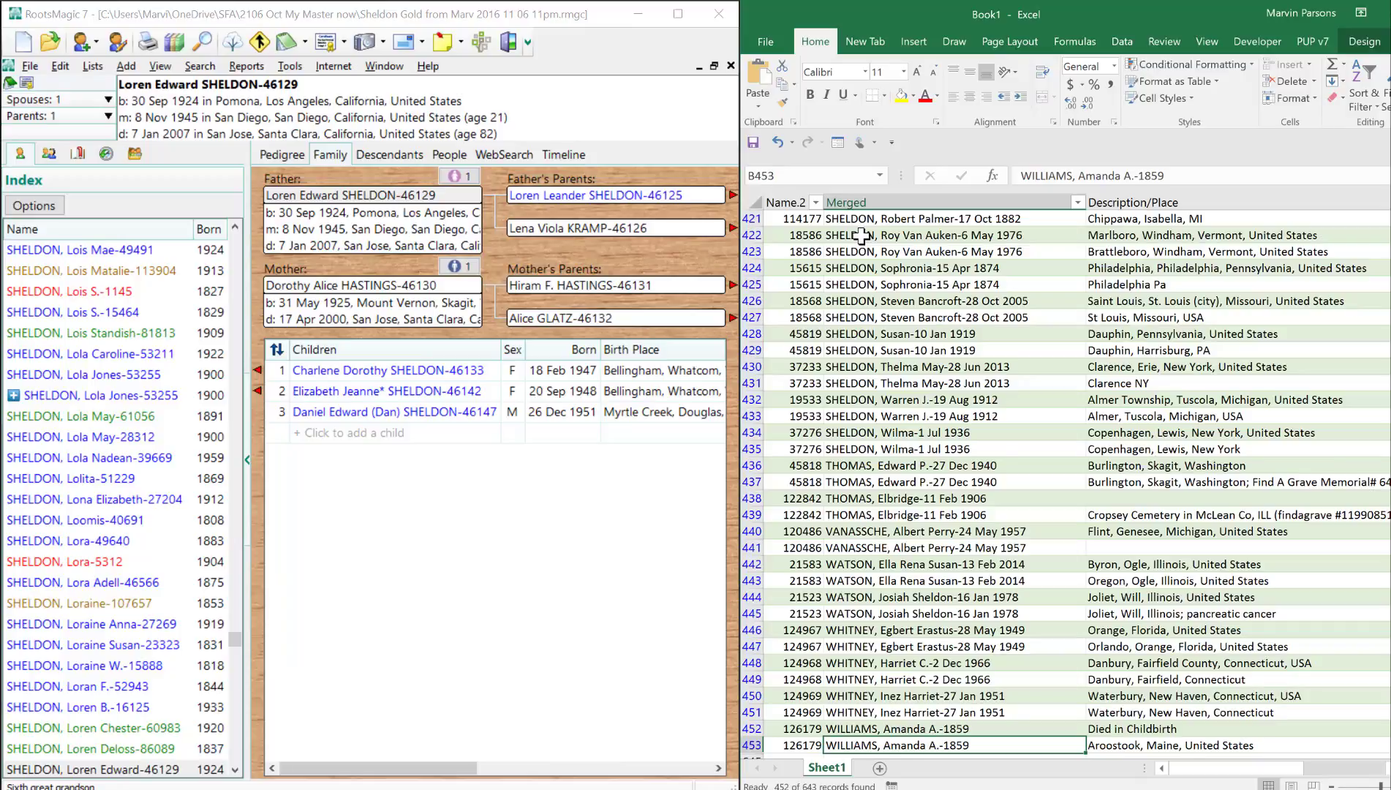
left_click_drag(1390, 616, 1375, 211)
left_click(976, 236)
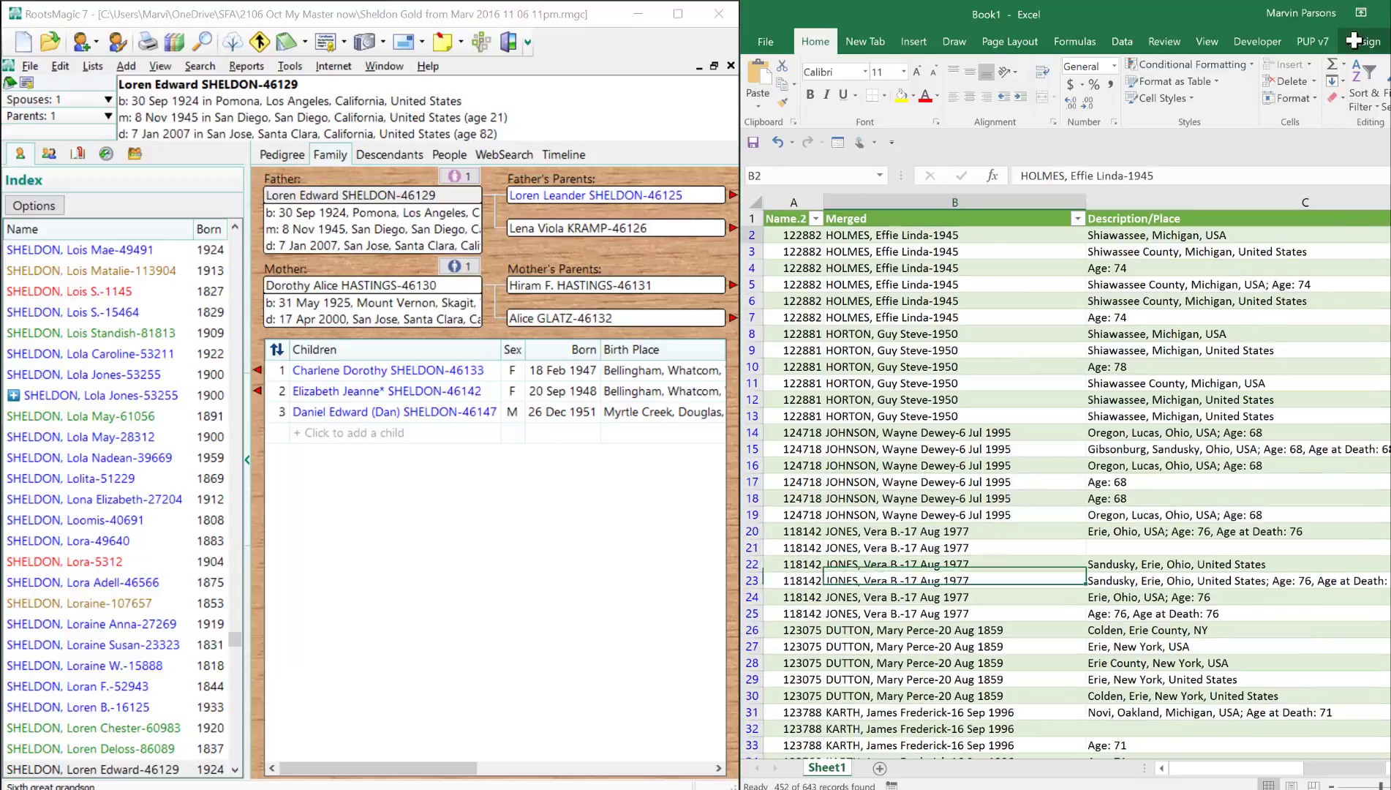
- Copy the record number from the first data row of the Name.2 column, cell A2
left_click(813, 235)
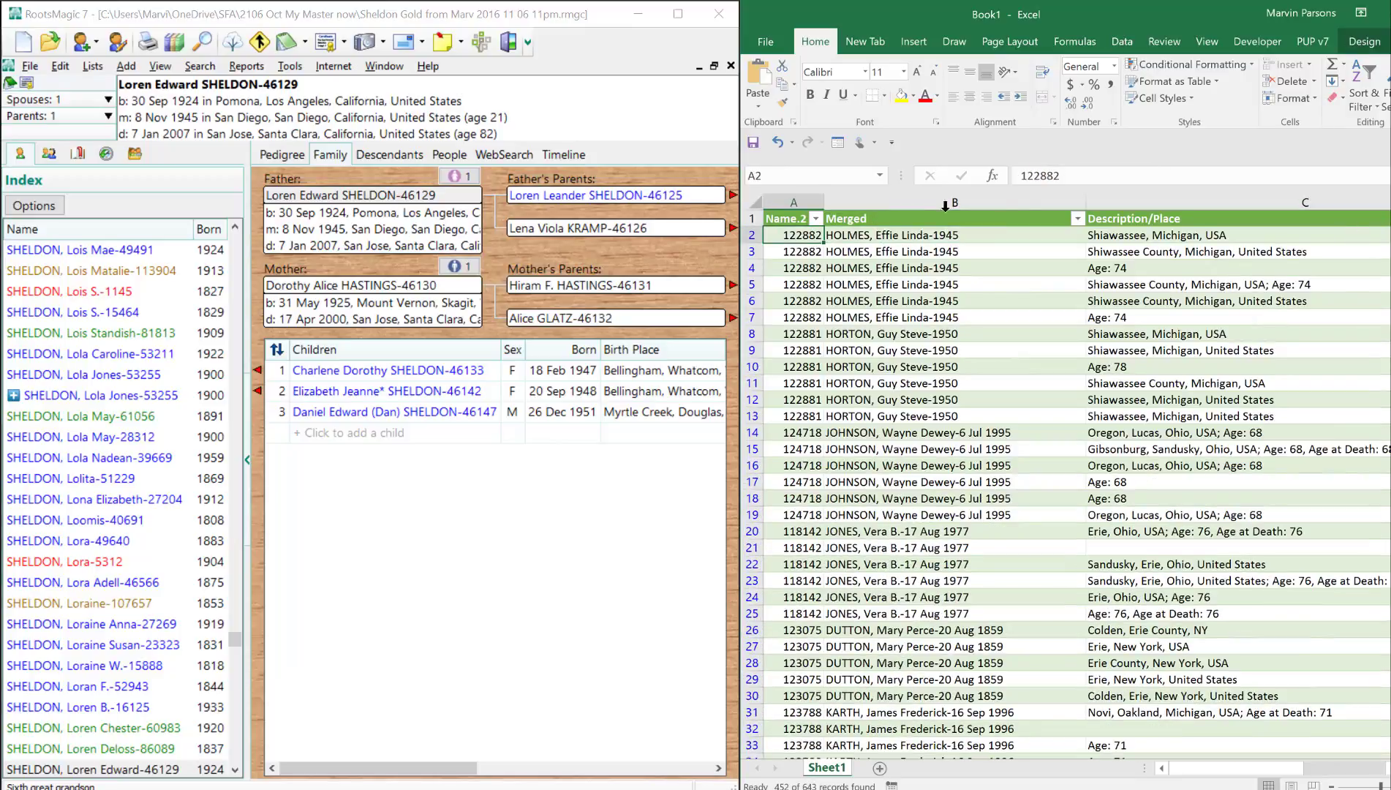
left_click(1066, 177)
left_click_drag(1066, 176, 994, 177)
key("ctrl+c")
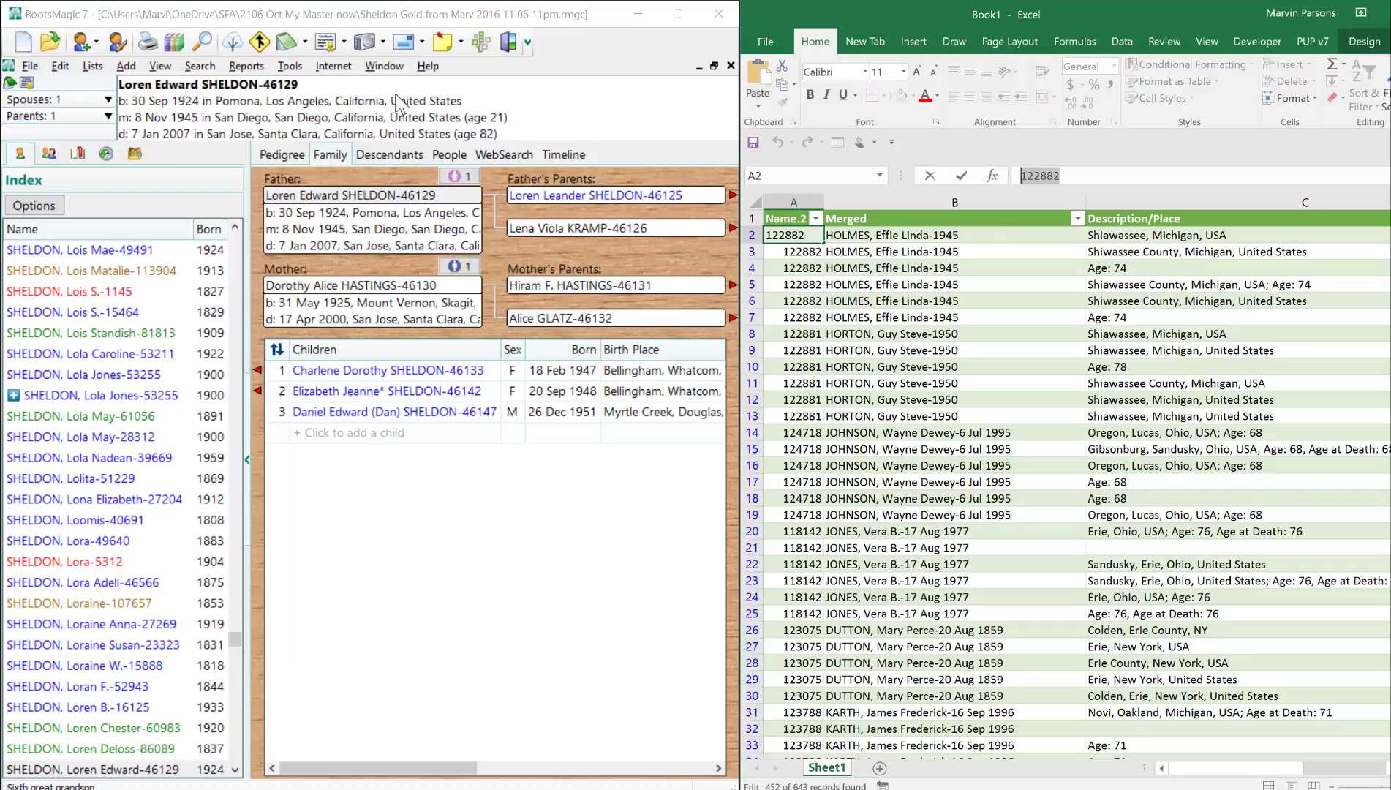
- In RootsMagic Explorer, find the person by the copied record number, open their record for editing, and examine the death facts
left_click(200, 39)
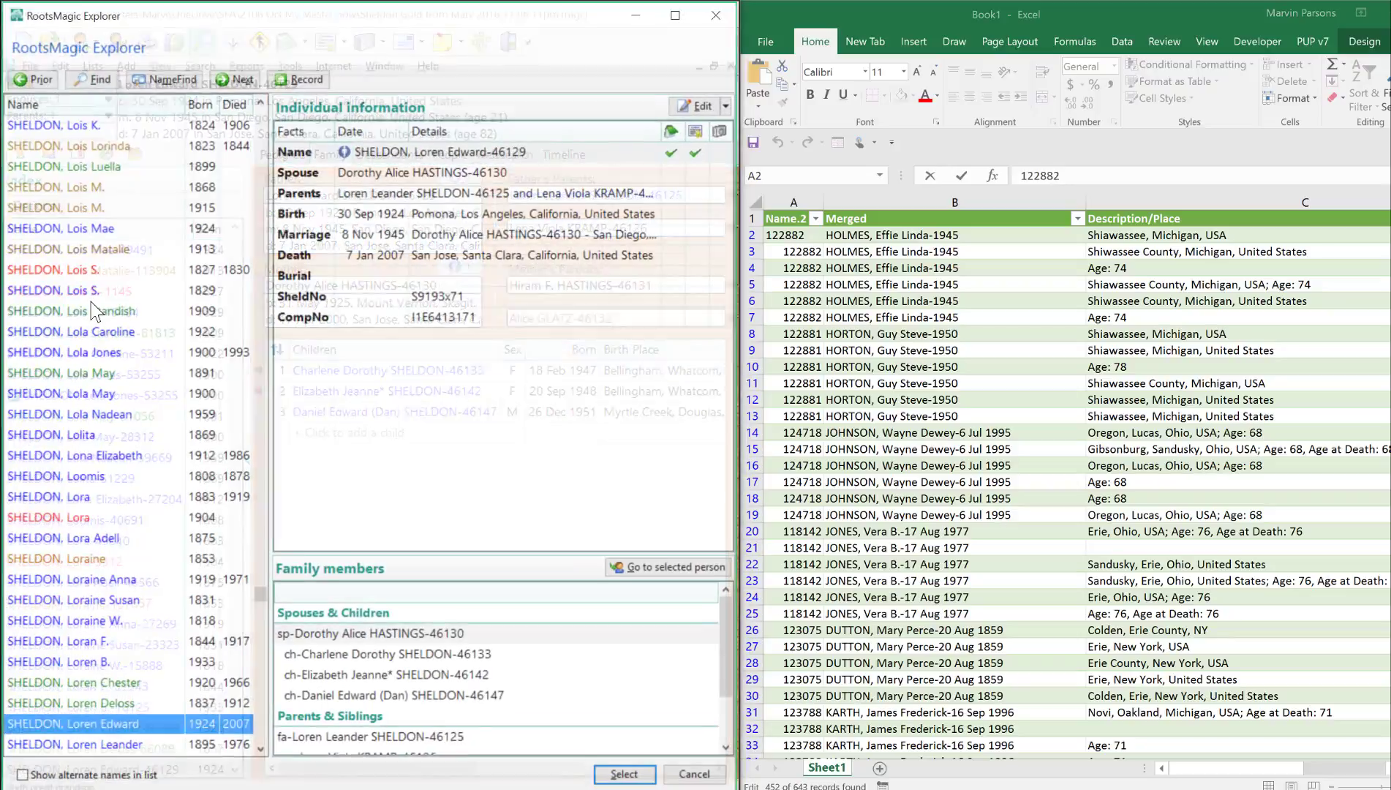
key("alt+r")
key("ctrl+v")
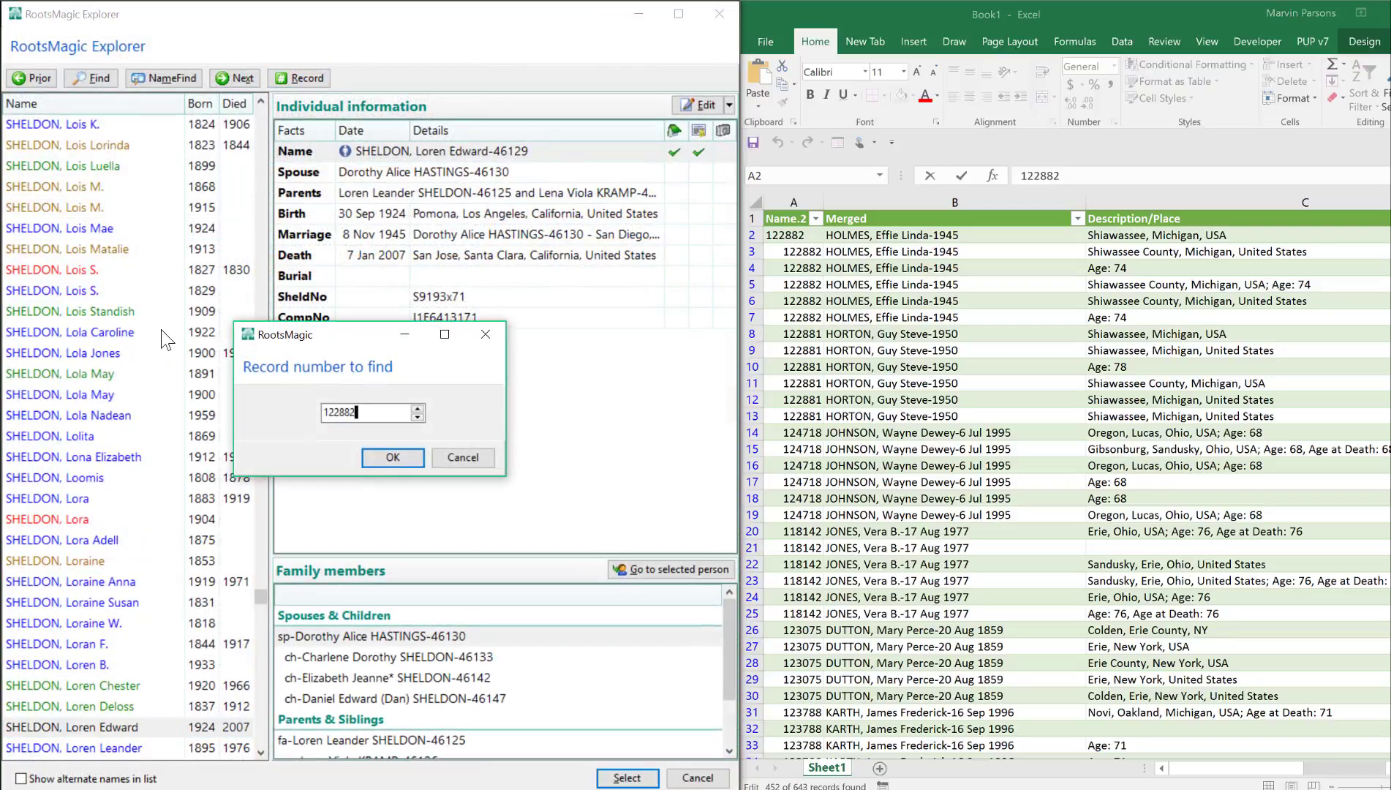
left_click(396, 458)
double_click(437, 152)
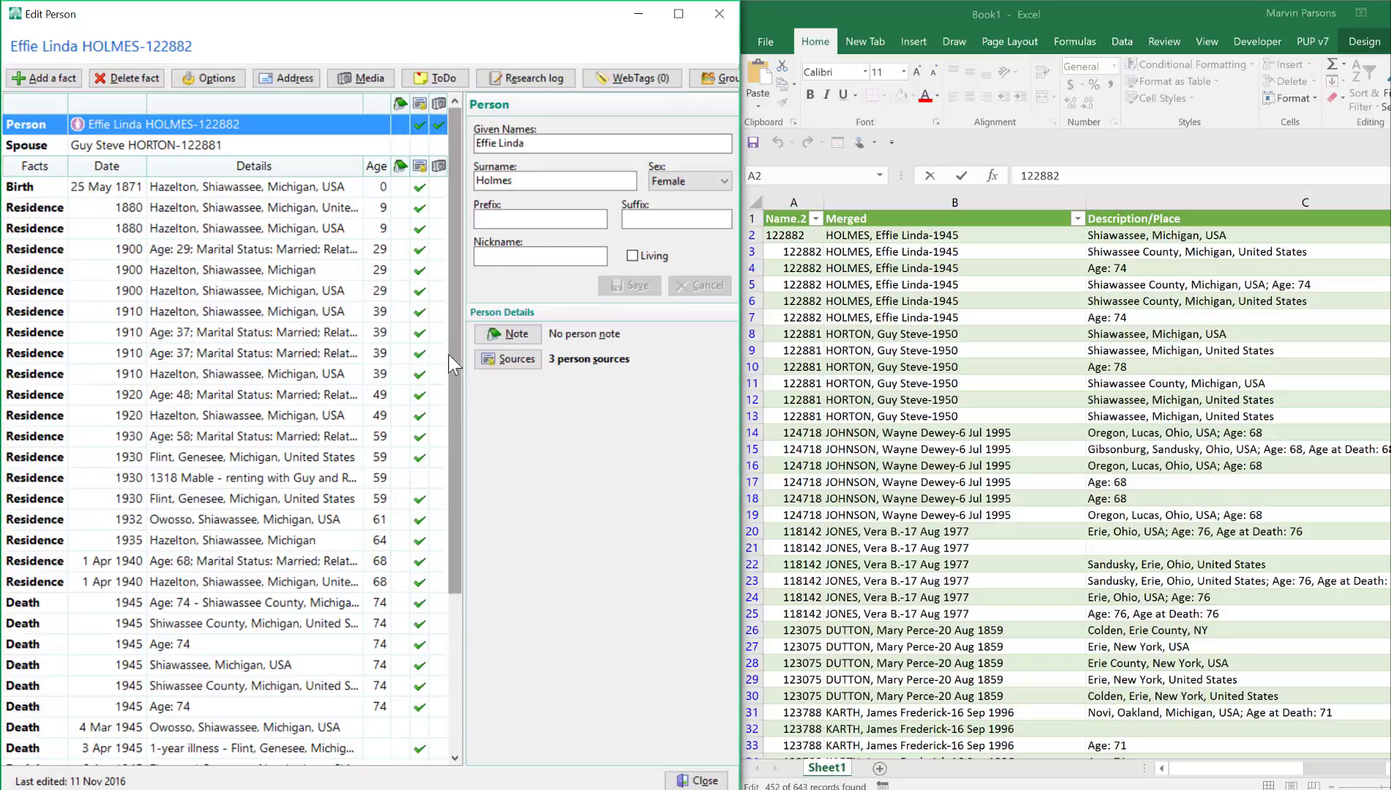
left_click_drag(451, 360, 454, 574)
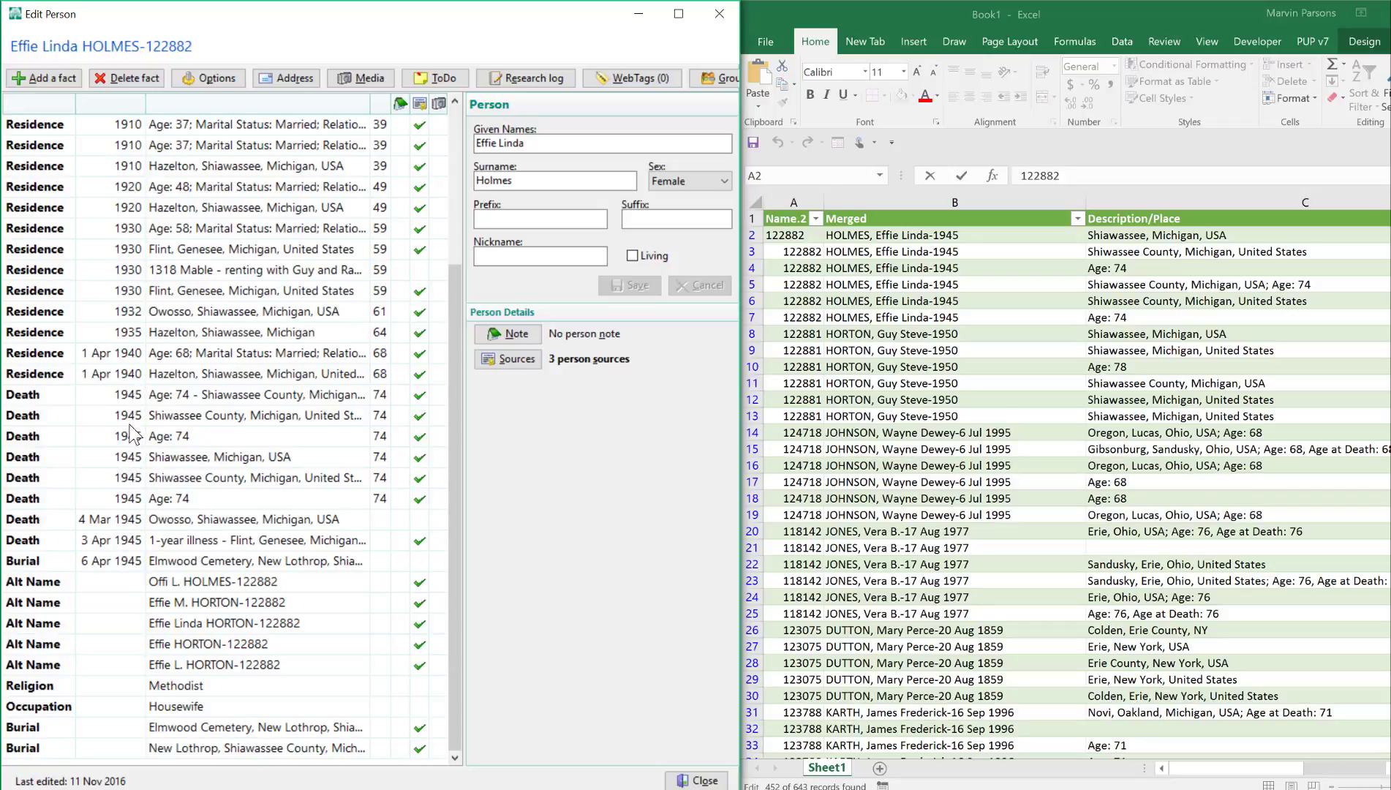
- In the Excel table, narrow the Merged and Description/Place columns so that the Count column fits in view beside them
left_click(1234, 767)
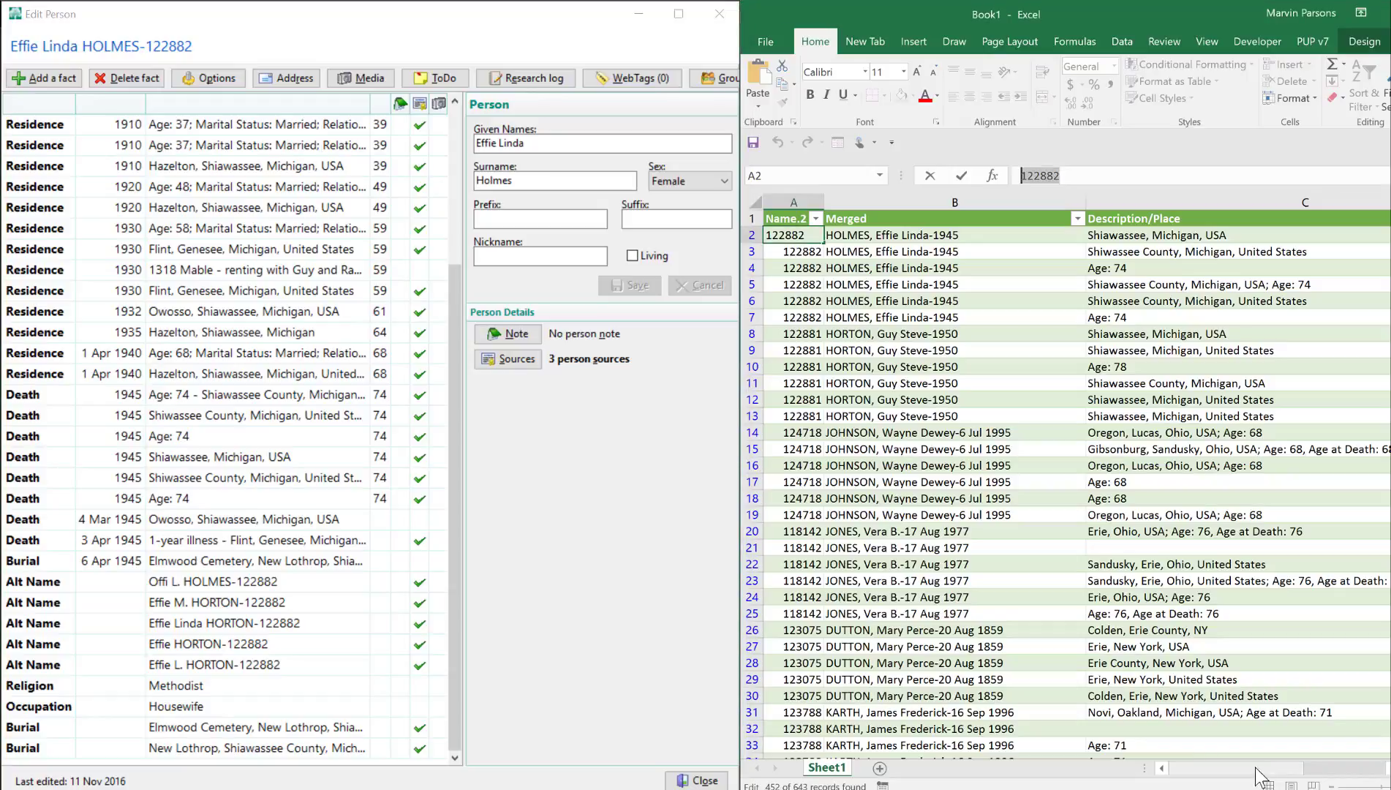
left_click_drag(1233, 767, 1258, 768)
left_click(1176, 771)
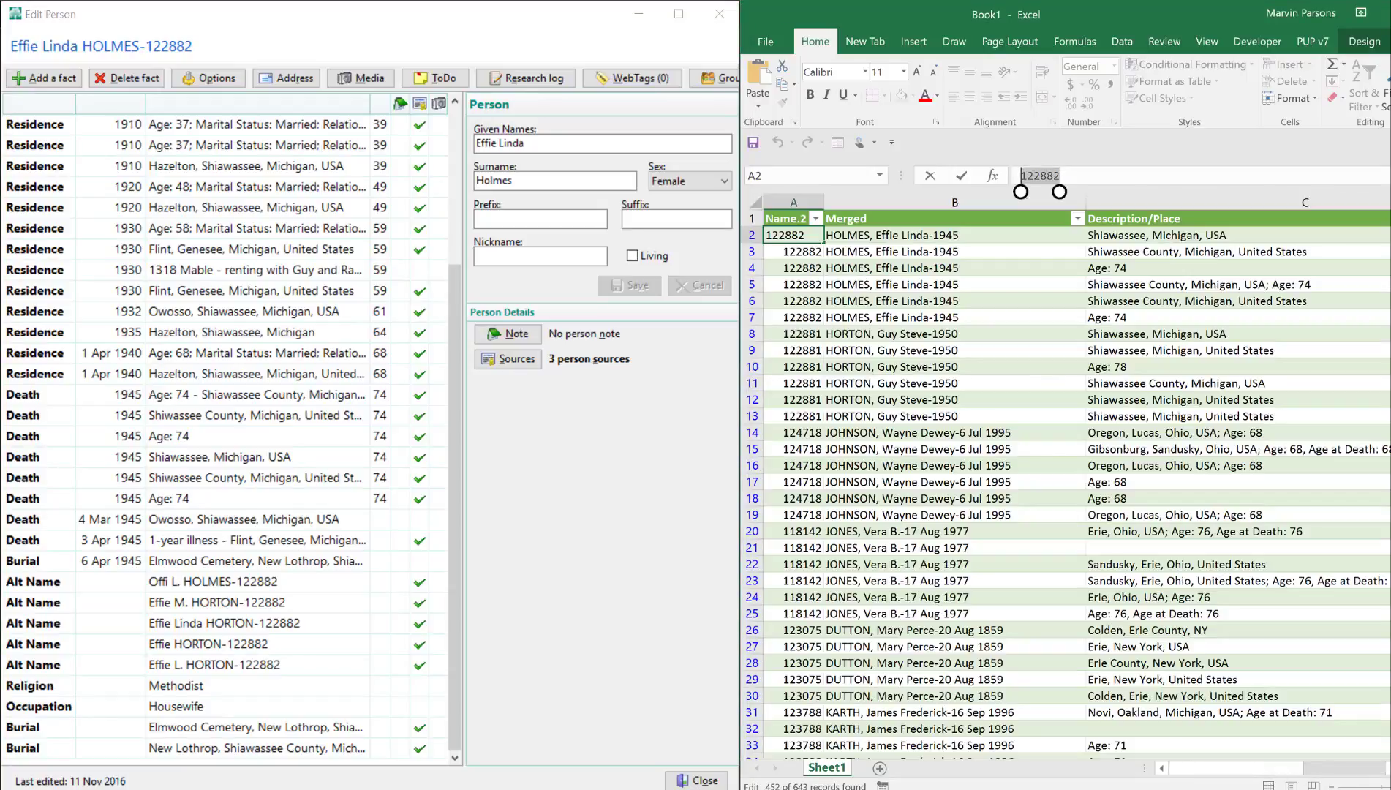
left_click_drag(1086, 202, 972, 203)
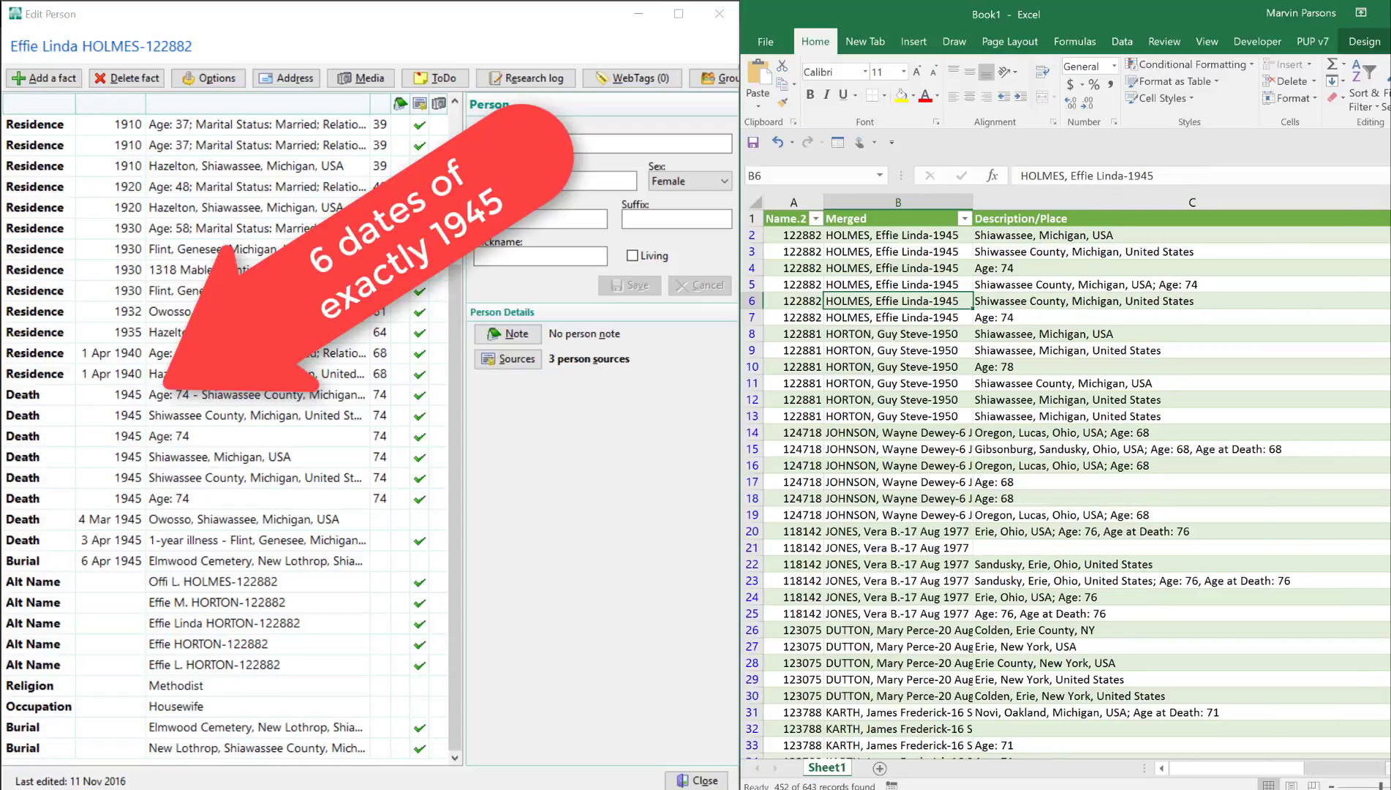
scroll(1376, 747, "right", 3)
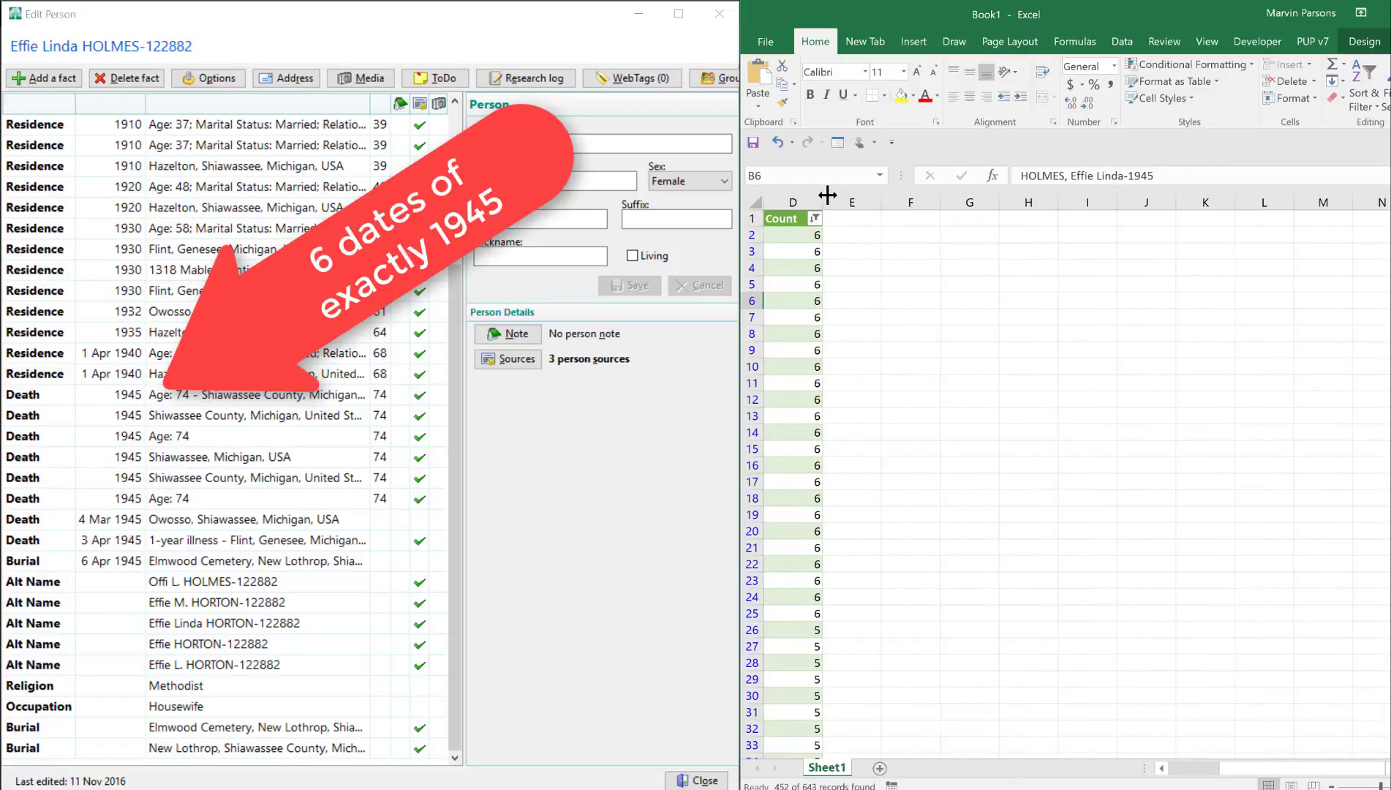
left_click_drag(822, 203, 754, 204)
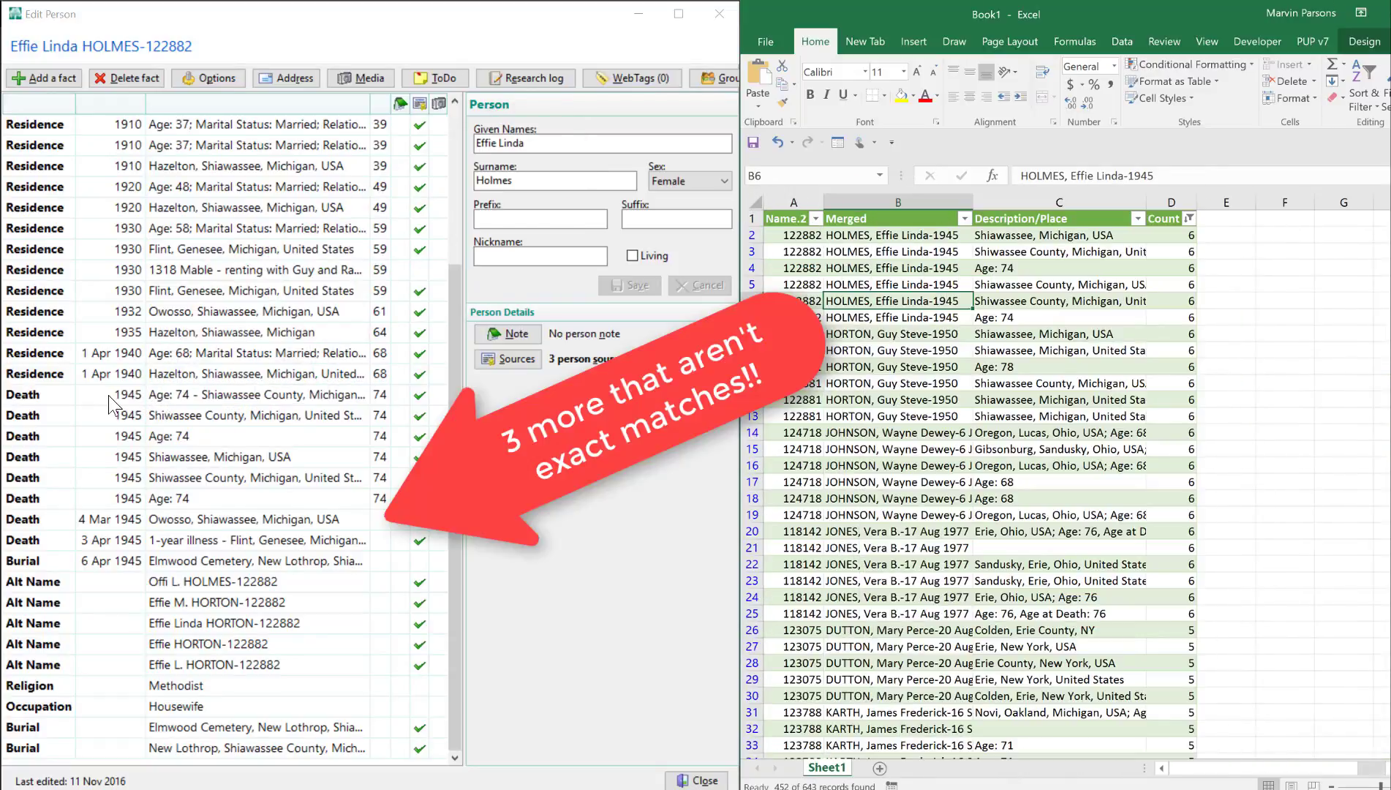